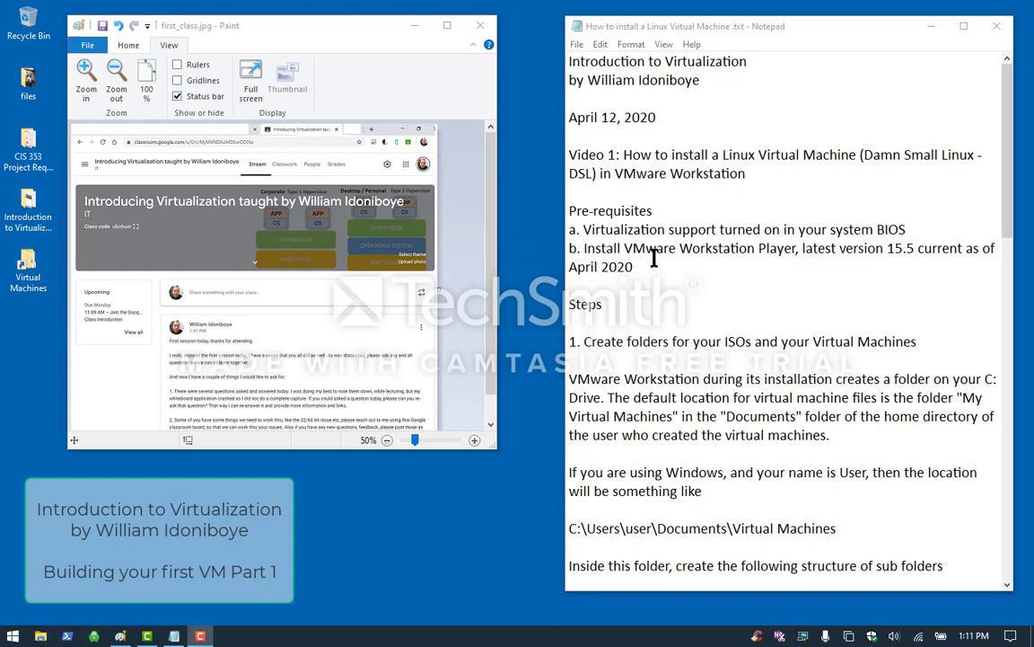
Highlight the two pre-requisites in the notes: virtualization support in the system BIOS and installing VMware Workstation Player 15.5
{"action": "left_click_drag", "start_coordinate": [586, 231], "coordinate": [937, 228]}
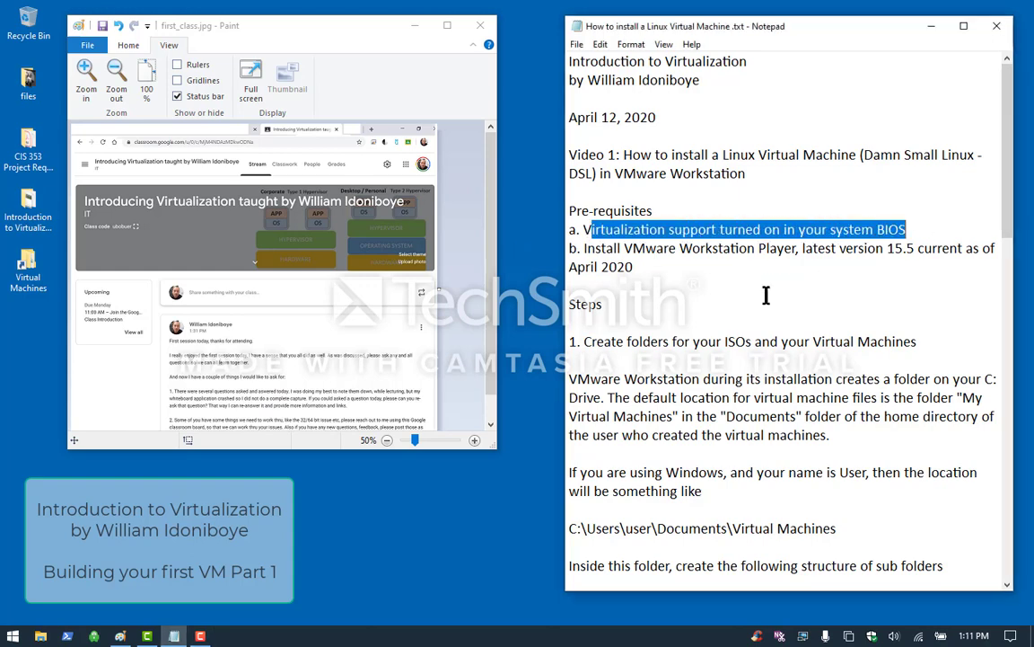
{"action": "left_click", "coordinate": [644, 279]}
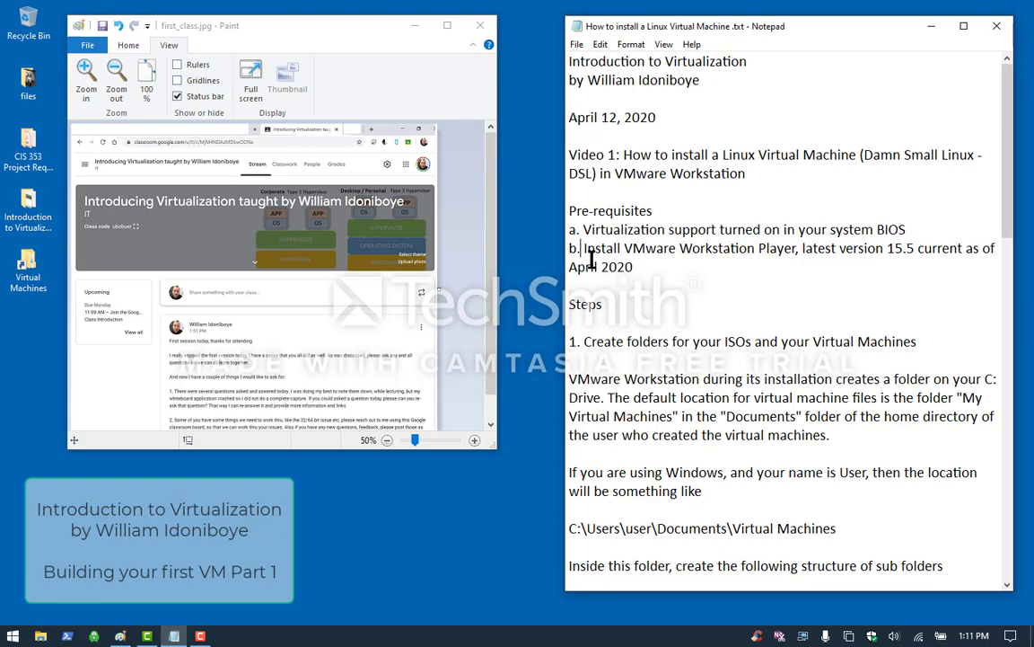
{"action": "left_click_drag", "start_coordinate": [582, 251], "coordinate": [914, 254]}
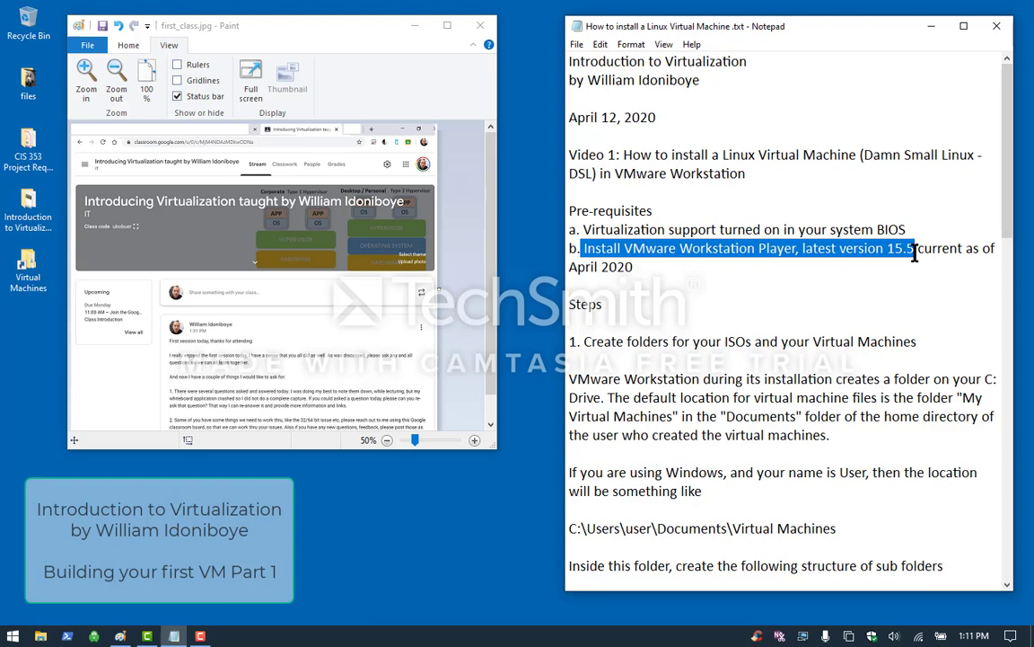
{"action": "left_click", "coordinate": [823, 281]}
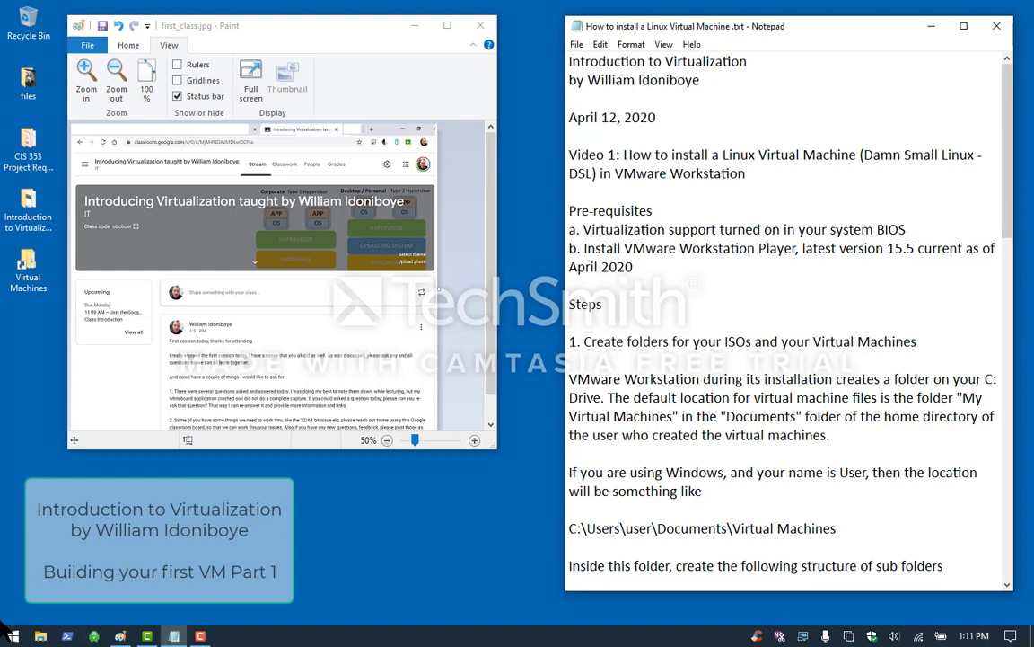
Launch VMware Workstation 15 Player and permanently delete the existing dsl01 virtual machine from disk
{"action": "left_click", "coordinate": [12, 635]}
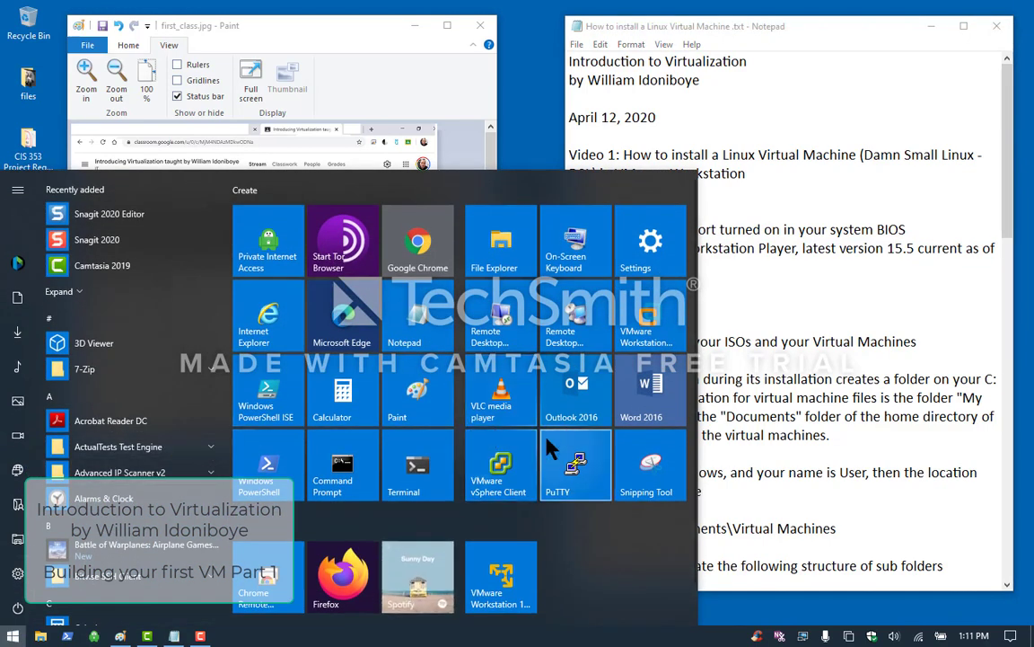
{"action": "left_click", "coordinate": [506, 595]}
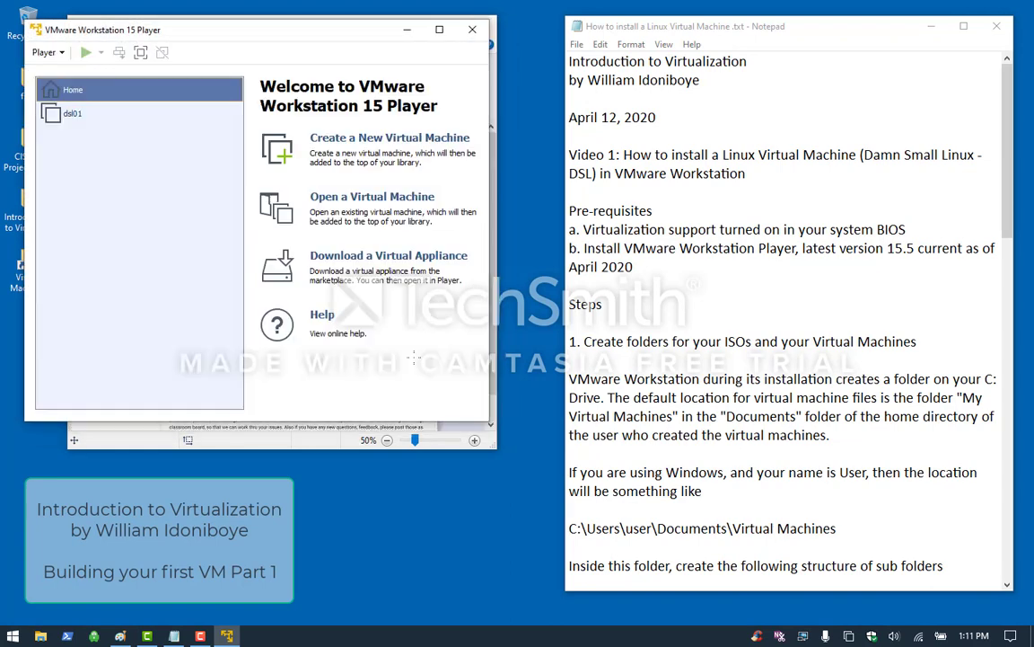
{"action": "left_click", "coordinate": [71, 117]}
{"action": "right_click", "coordinate": [69, 118]}
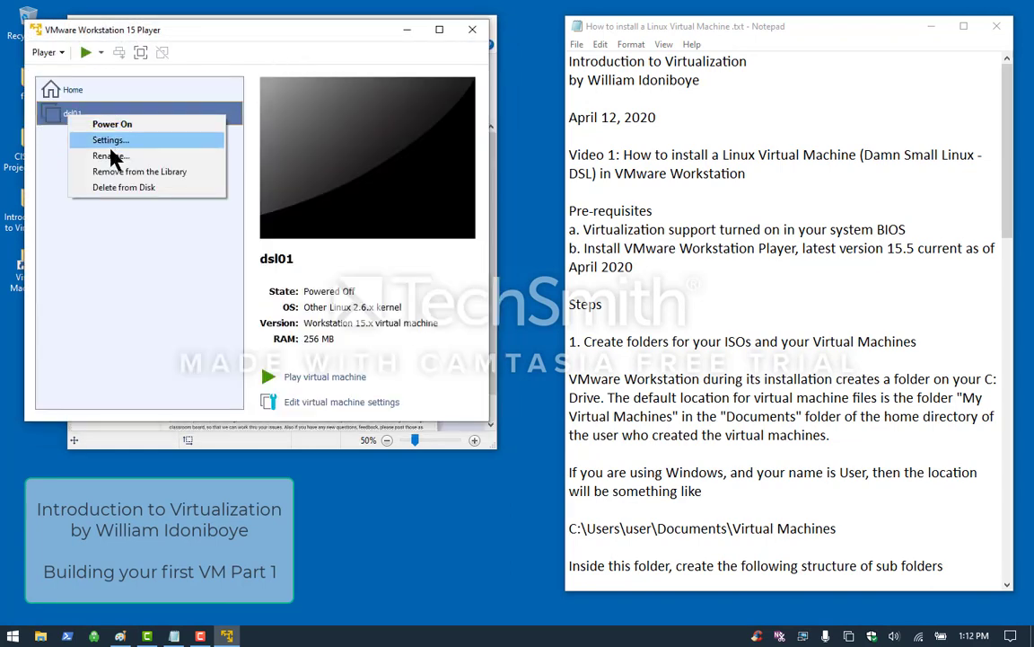
{"action": "left_click", "coordinate": [123, 188]}
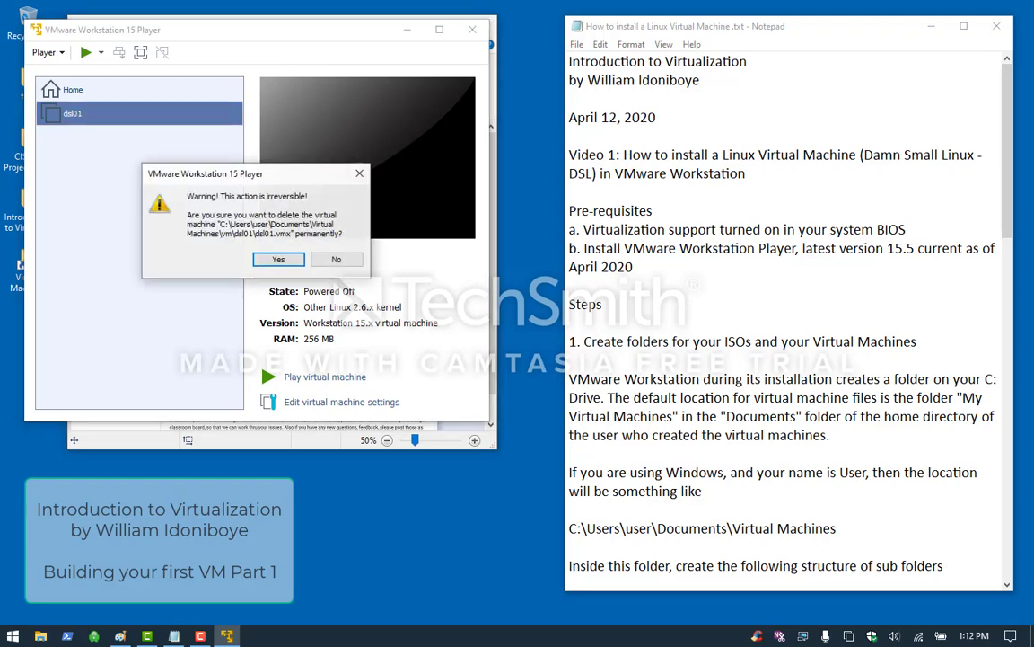
{"action": "left_click", "coordinate": [291, 258]}
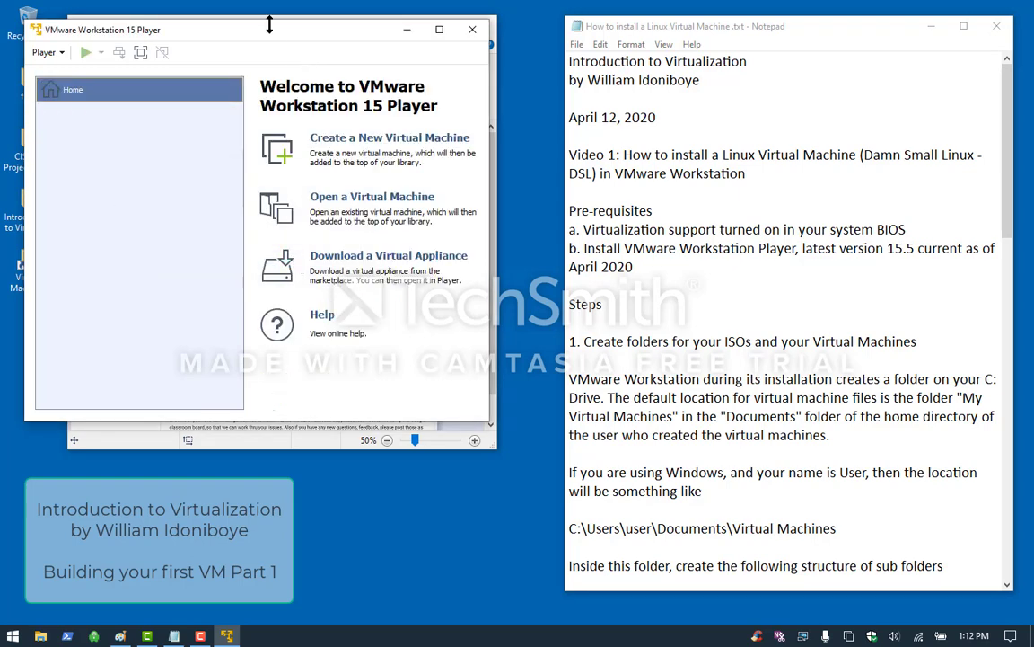
Minimize the Paint window and place the VMware Player window beside the Notepad notes
{"action": "mouse_move", "coordinate": [261, 36]}
{"action": "left_mouse_down"}
{"action": "mouse_move", "coordinate": [298, 157]}
{"action": "mouse_move", "coordinate": [328, 164]}
{"action": "left_mouse_up"}
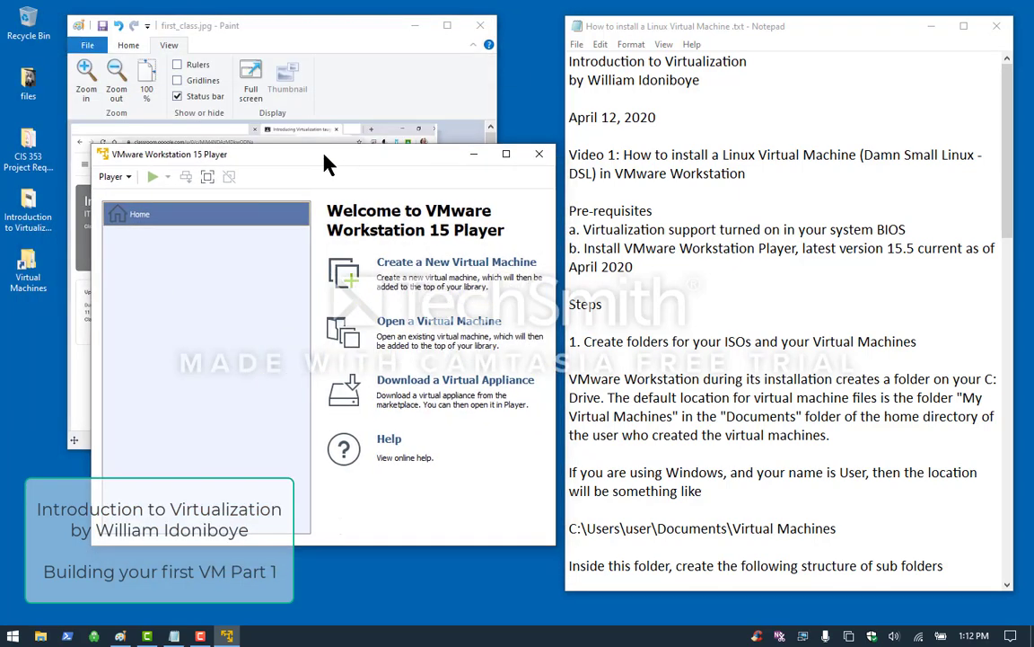
{"action": "left_click", "coordinate": [414, 27]}
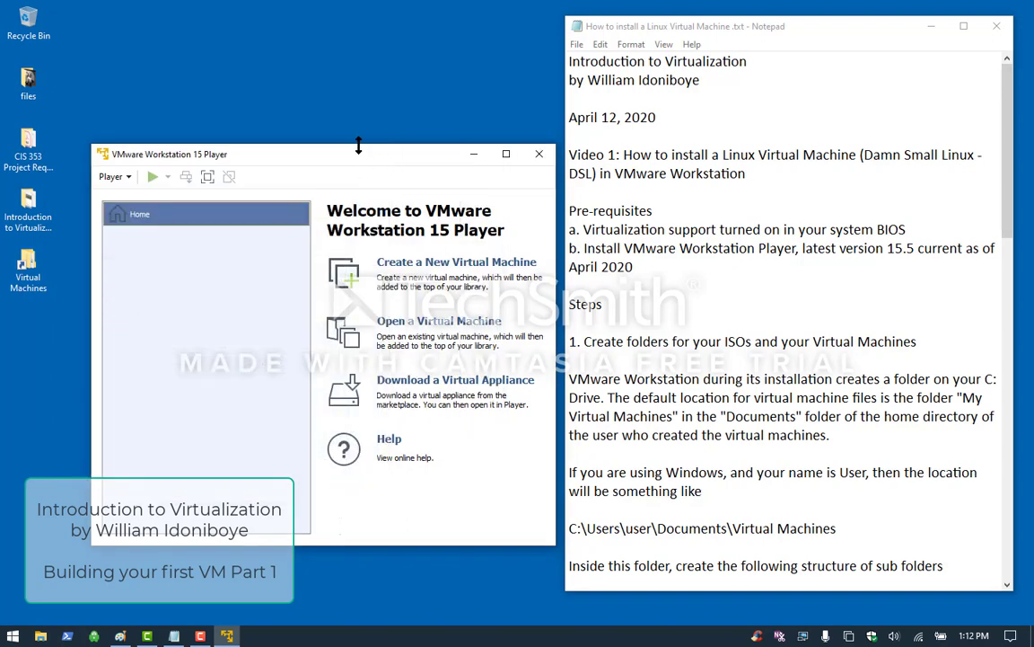
{"action": "left_click_drag", "start_coordinate": [351, 159], "coordinate": [316, 38]}
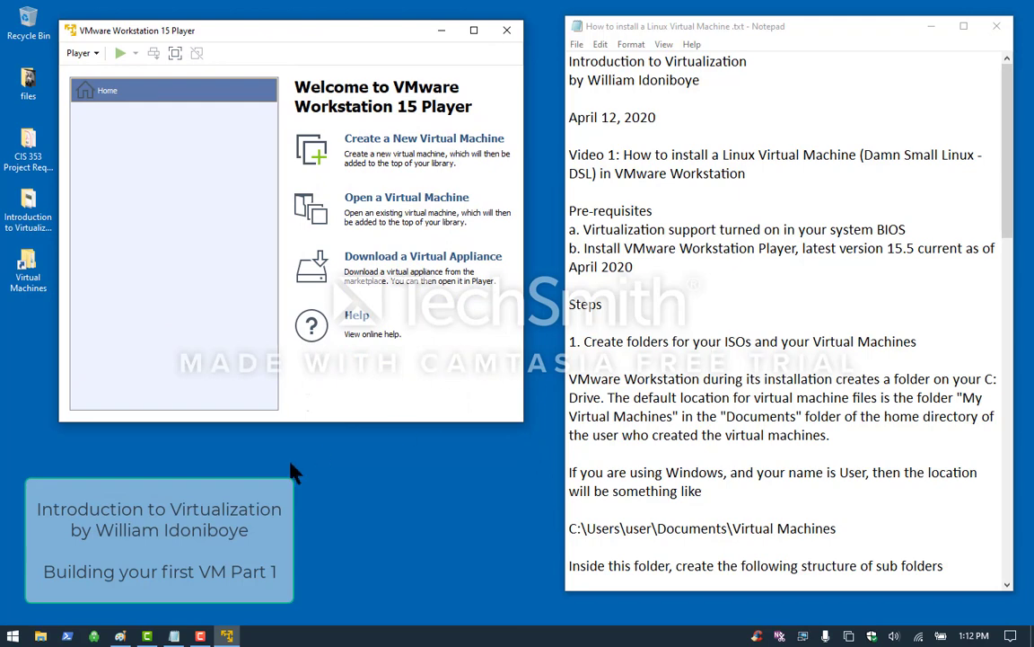
Open the Virtual Machines folder from the desktop and move its window below the VMware Player and Notepad windows
{"action": "double_click", "coordinate": [30, 278]}
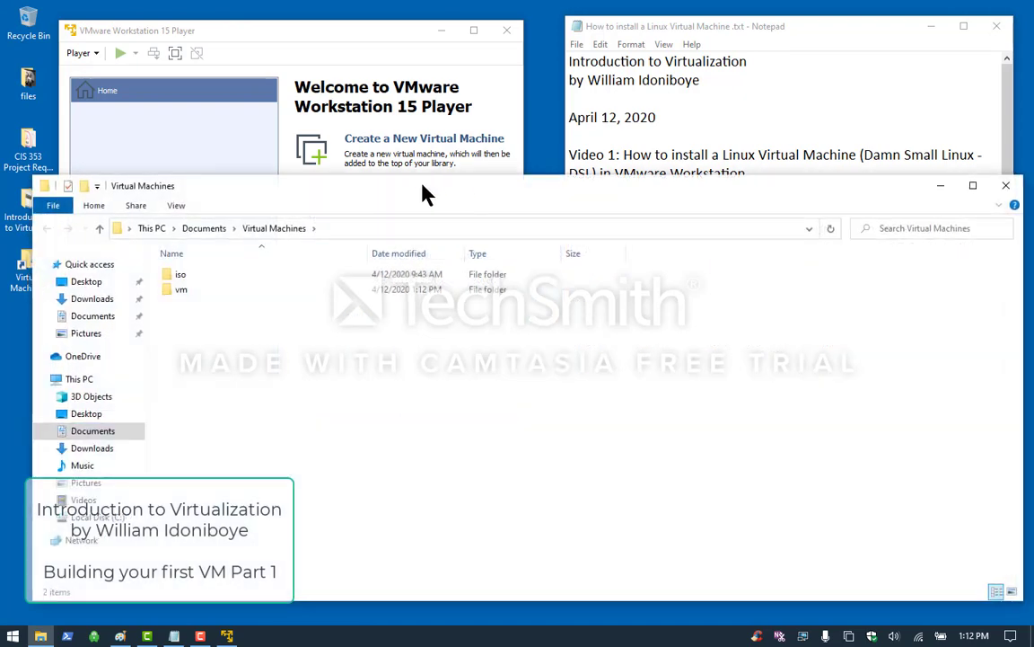
{"action": "left_click_drag", "start_coordinate": [426, 194], "coordinate": [501, 344]}
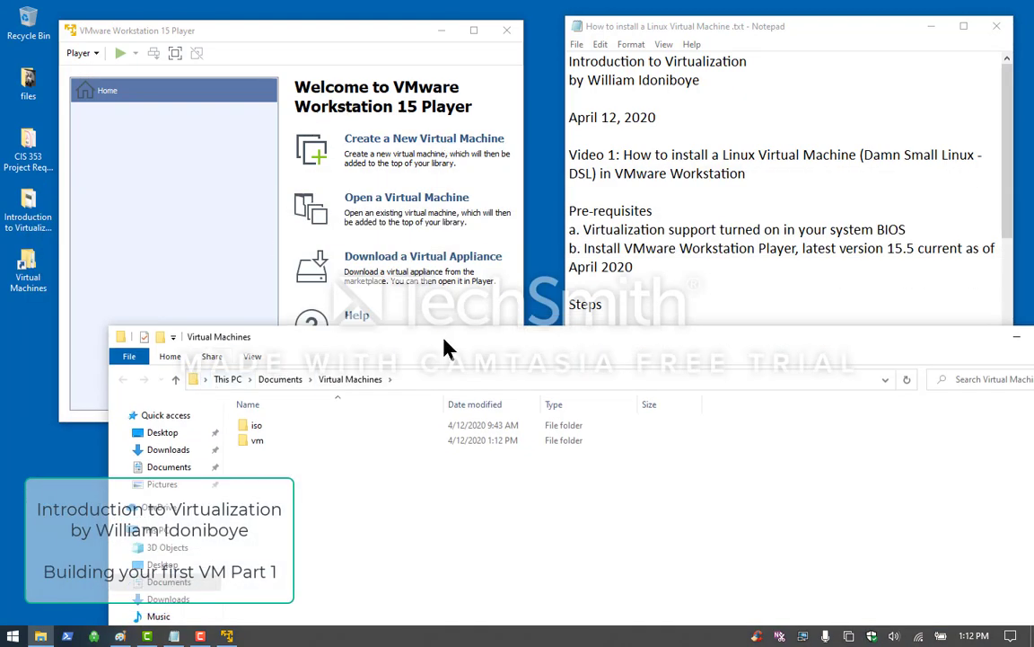
{"action": "left_click_drag", "start_coordinate": [443, 339], "coordinate": [369, 472]}
Copy the path C:\Users\user\Documents\Virtual Machines from the notes, then switch to the Virtual Machines folder window and reposition it slightly
{"action": "scroll", "coordinate": [650, 321], "scroll_direction": "down", "scroll_amount": 4}
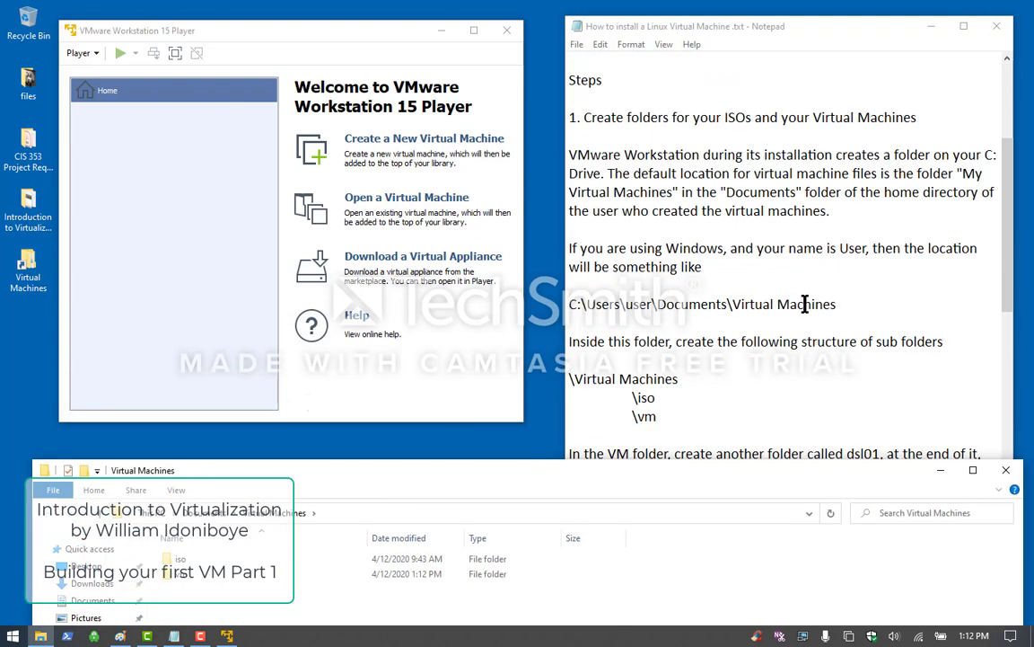
{"action": "left_click_drag", "start_coordinate": [845, 303], "coordinate": [555, 299]}
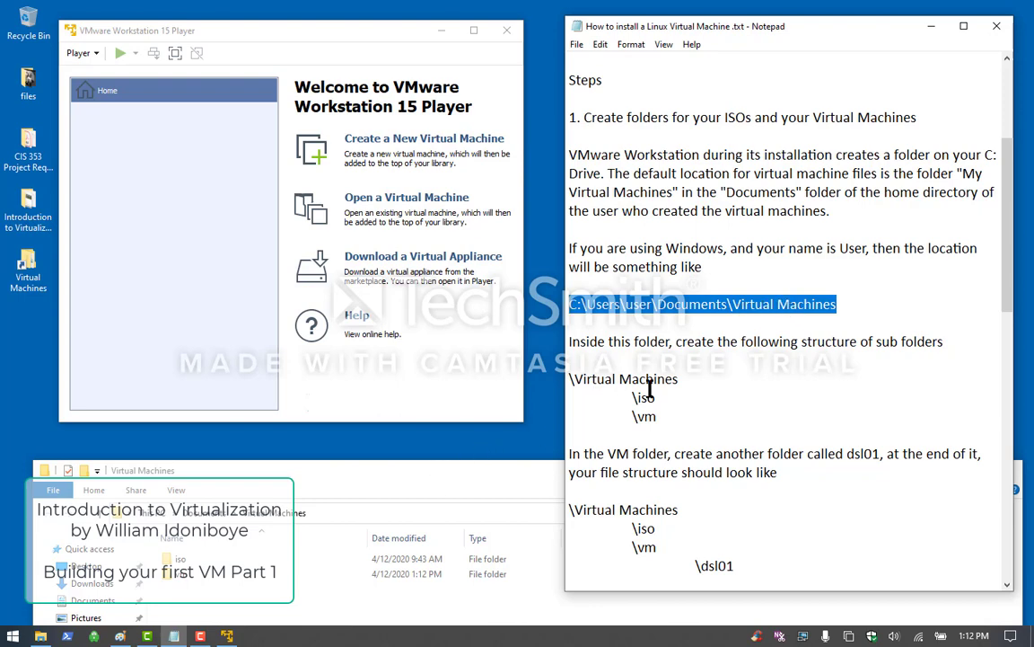
{"action": "left_click", "coordinate": [862, 308]}
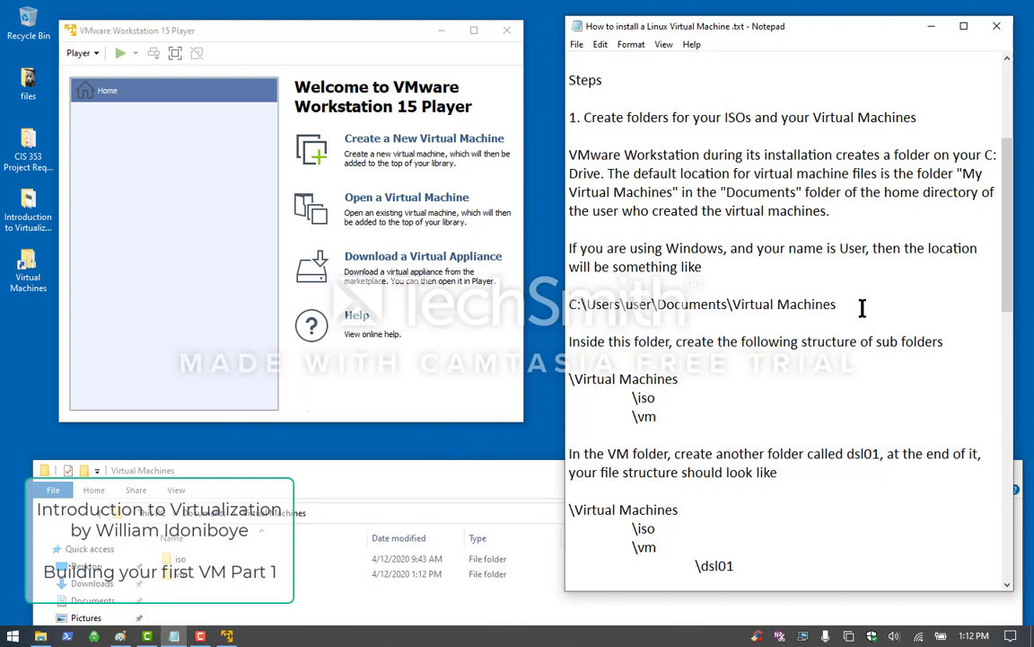
{"action": "key", "text": "shift+Home"}
{"action": "right_click", "coordinate": [615, 310]}
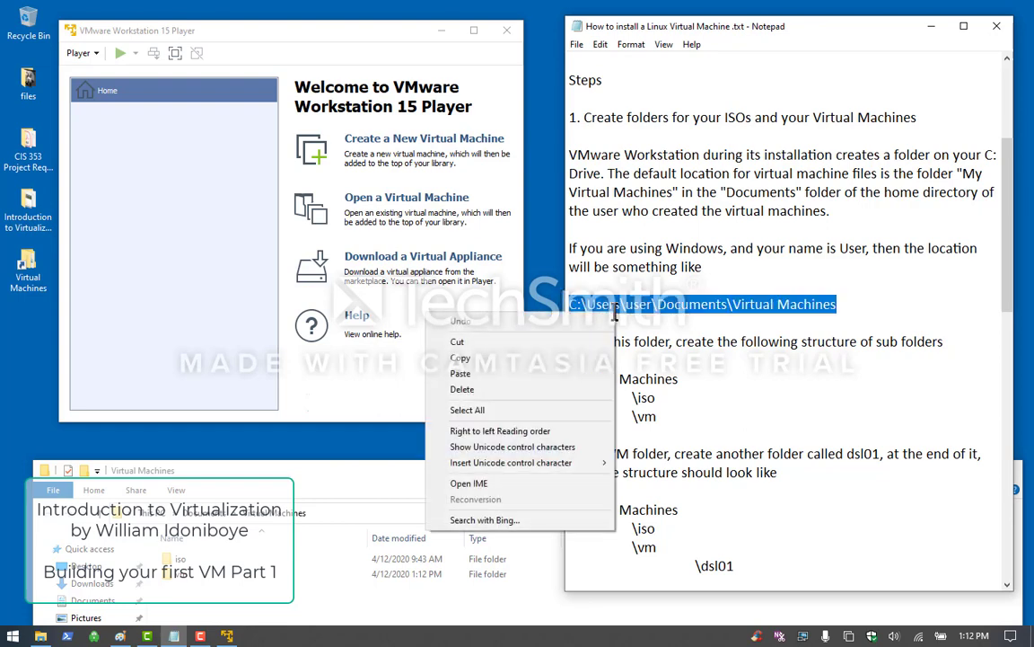
{"action": "left_click", "coordinate": [526, 357]}
{"action": "left_click", "coordinate": [356, 515]}
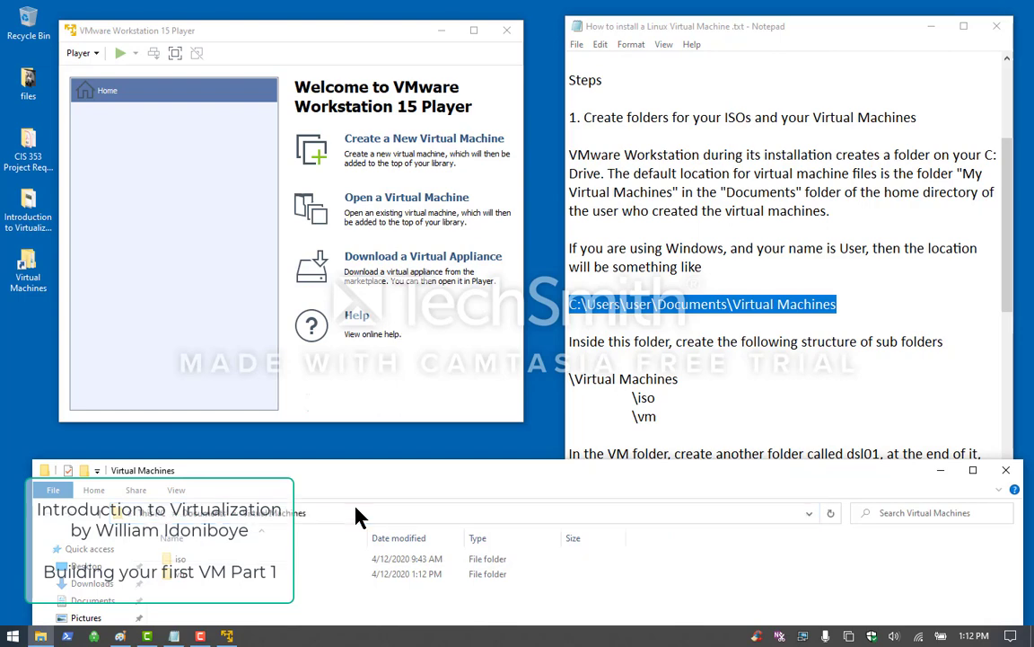
{"action": "mouse_move", "coordinate": [386, 474]}
{"action": "left_mouse_down"}
{"action": "mouse_move", "coordinate": [449, 340]}
{"action": "mouse_move", "coordinate": [405, 467]}
{"action": "left_mouse_up"}
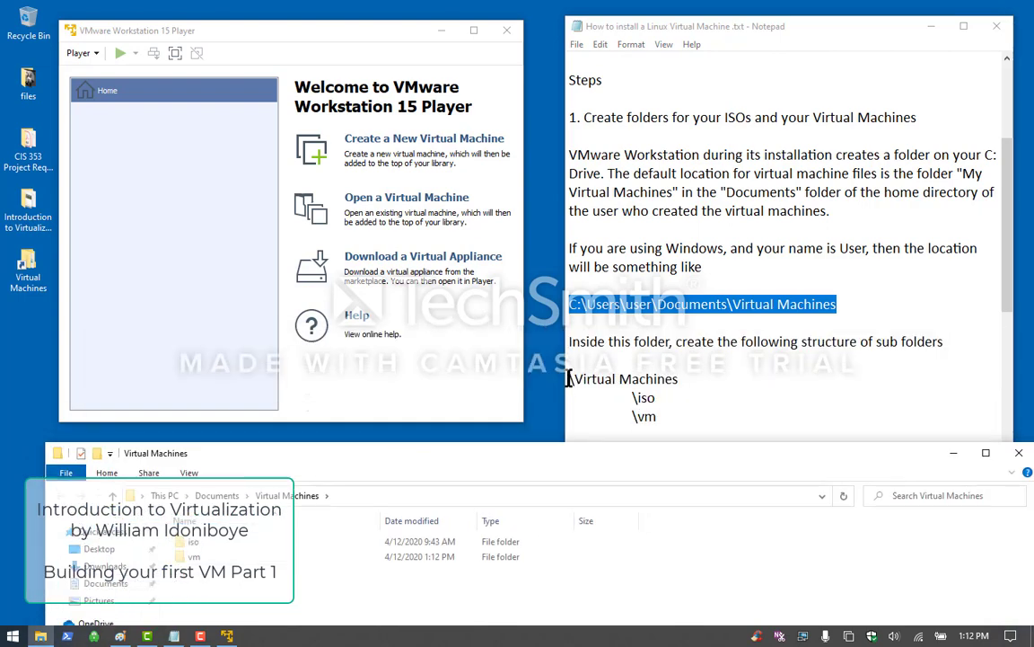
Highlight the required folder structure in the notes, from \Virtual Machines down to its \vm sub folder
{"action": "left_click_drag", "start_coordinate": [569, 378], "coordinate": [682, 383]}
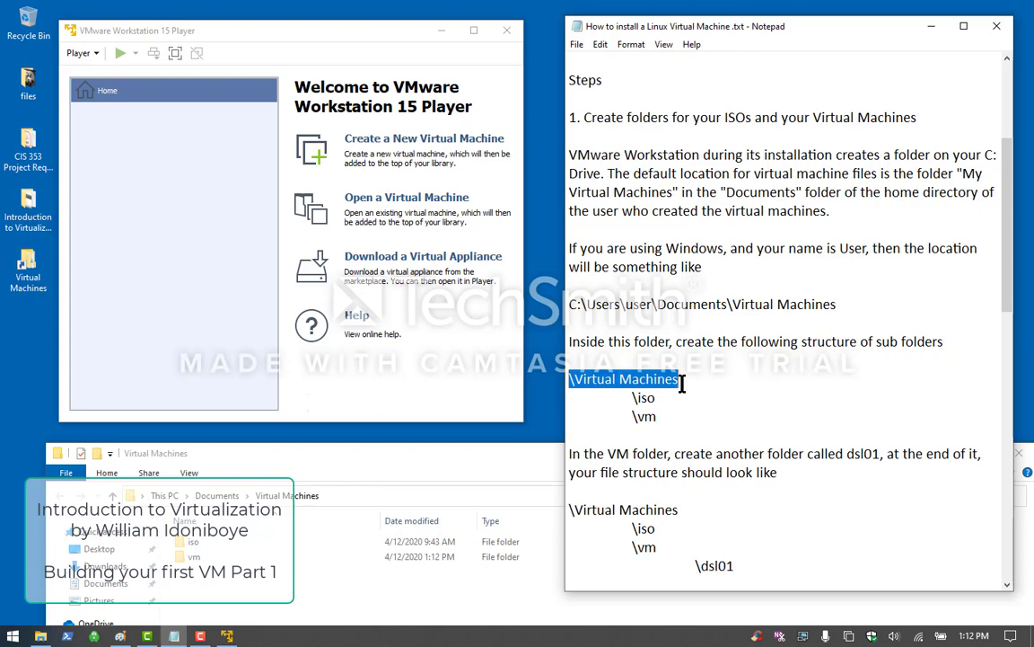
{"action": "left_click", "coordinate": [697, 379]}
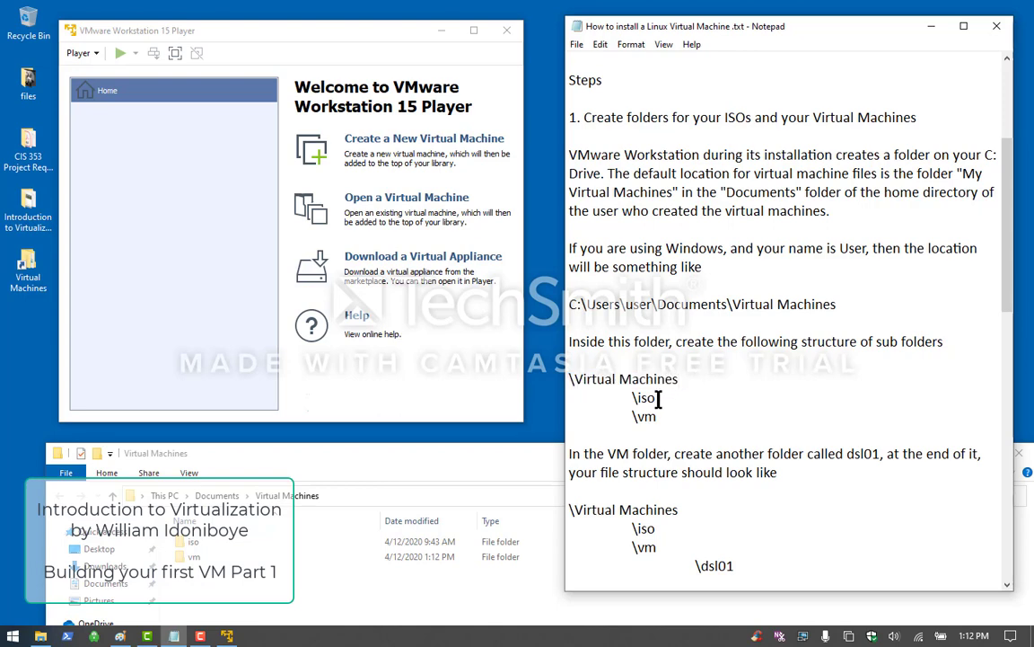
{"action": "left_click_drag", "start_coordinate": [655, 399], "coordinate": [628, 417]}
Delete the existing iso and vm folders from the Virtual Machines folder in File Explorer
{"action": "left_click", "coordinate": [398, 575]}
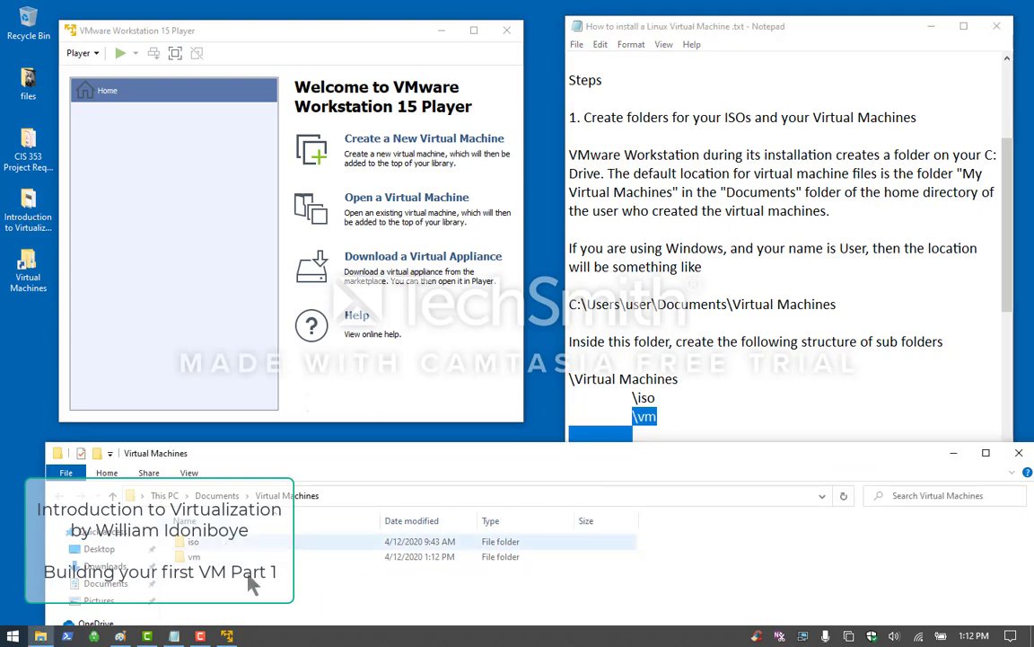
{"action": "left_click_drag", "start_coordinate": [254, 592], "coordinate": [175, 532]}
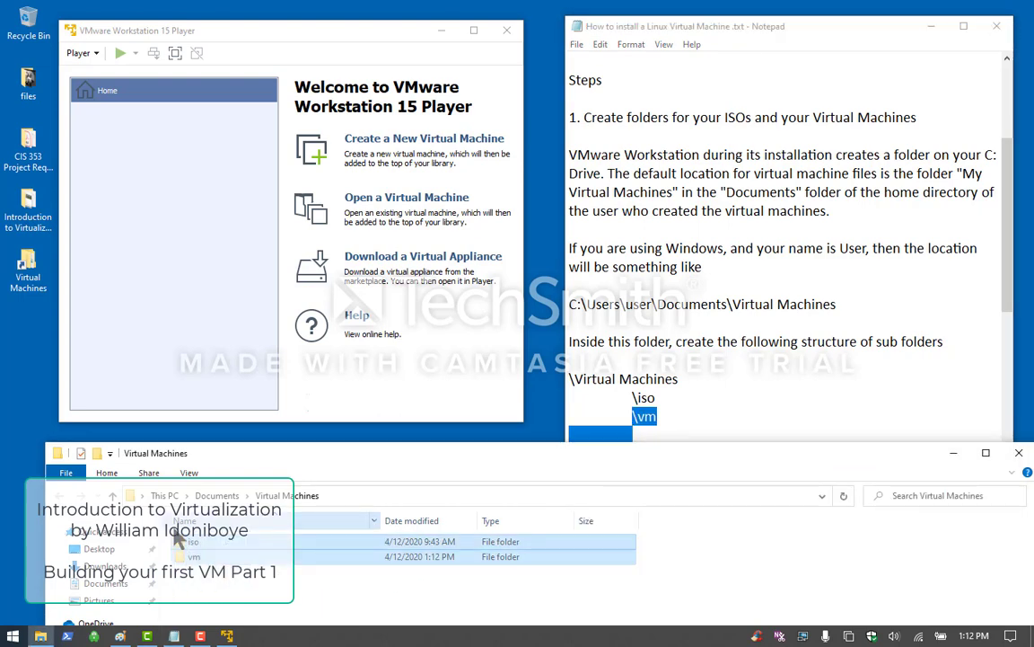
{"action": "key", "text": "Delete"}
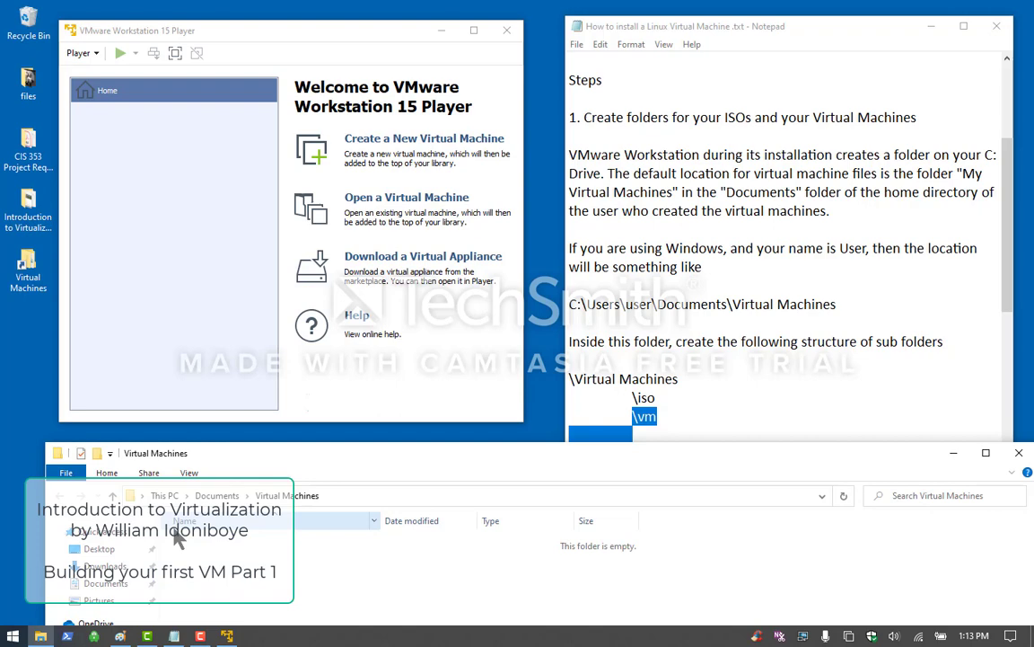
Create a new folder named iso inside the Virtual Machines folder
{"action": "right_click", "coordinate": [229, 582]}
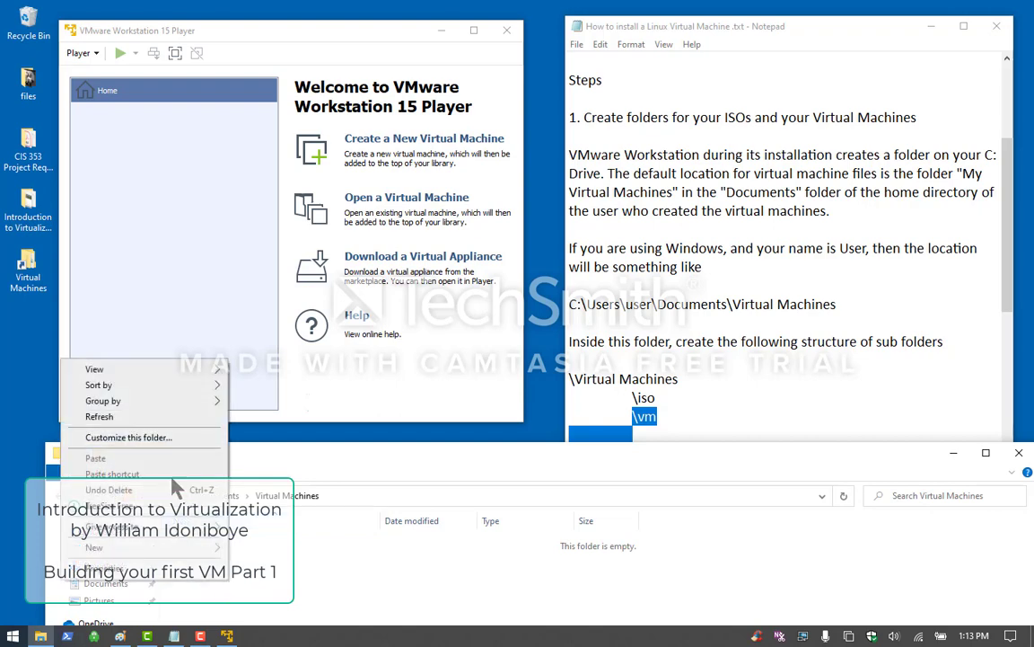
{"action": "mouse_move", "coordinate": [180, 547]}
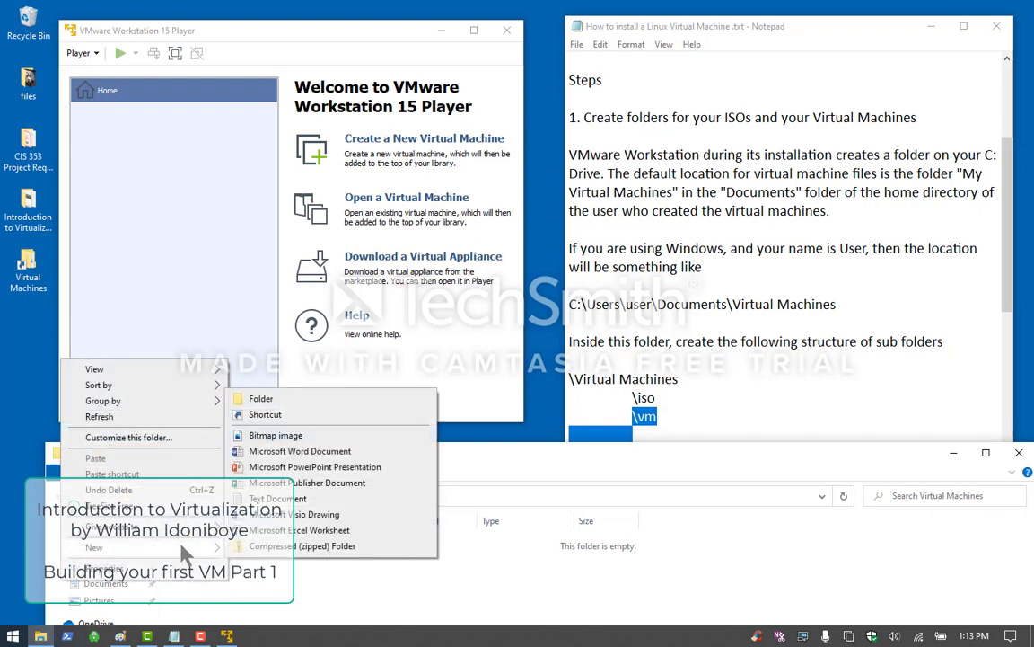
{"action": "left_click", "coordinate": [283, 397]}
{"action": "type", "text": "iso"}
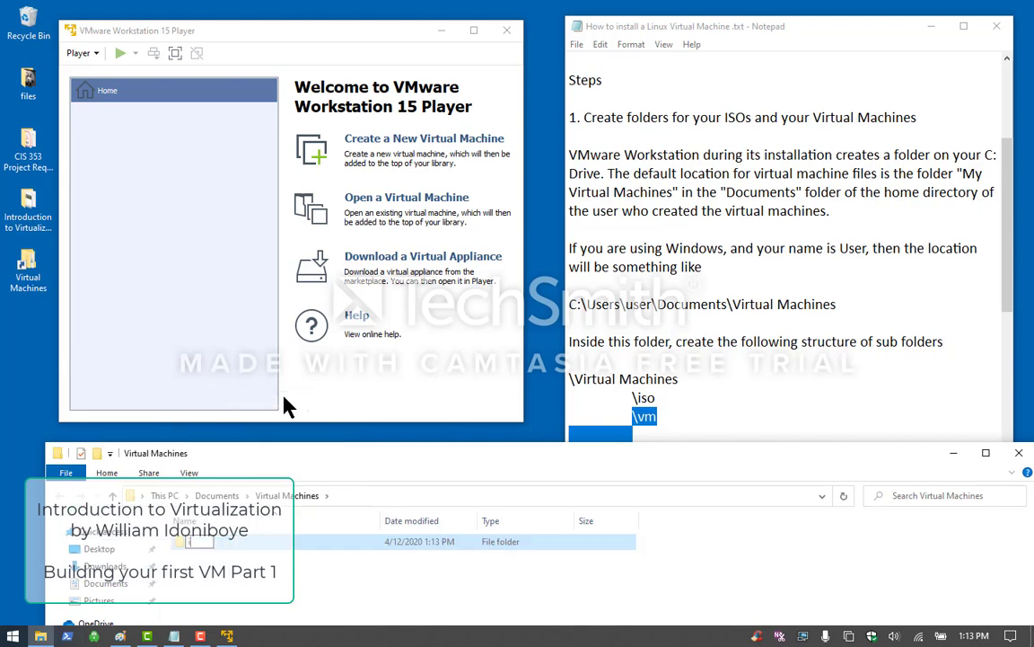
{"action": "left_click", "coordinate": [226, 567]}
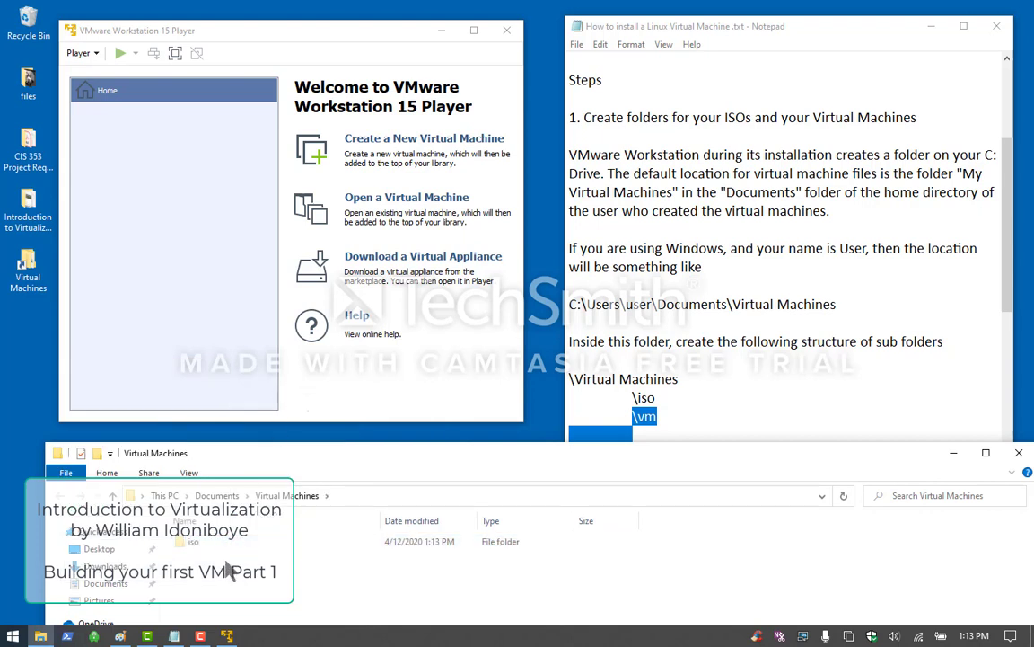
Create a new folder named vm inside the Virtual Machines folder, alongside iso
{"action": "right_click", "coordinate": [241, 575]}
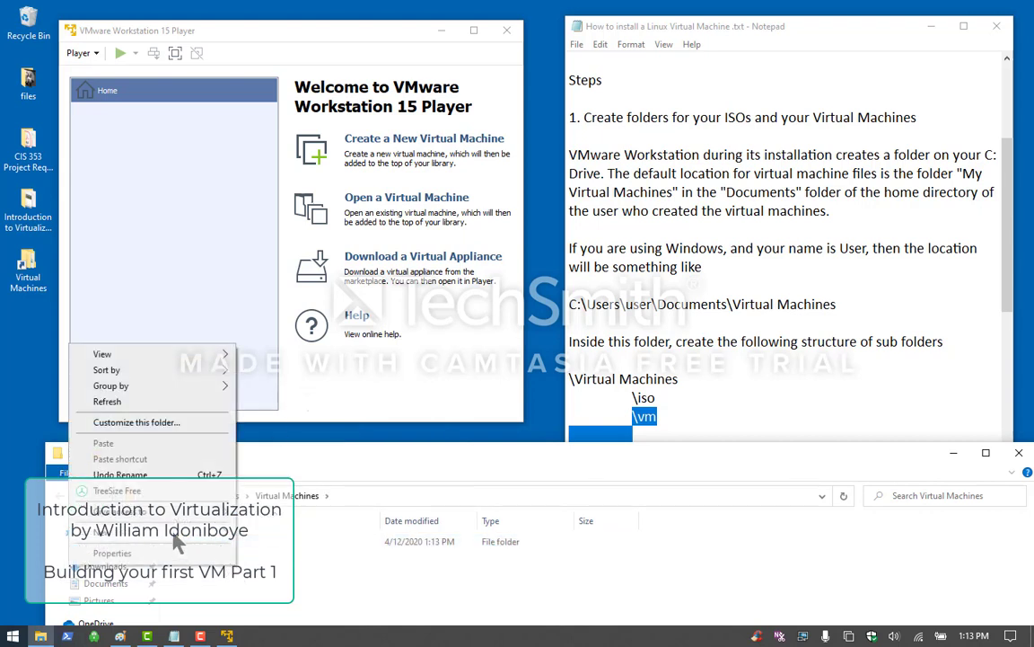
{"action": "mouse_move", "coordinate": [152, 531]}
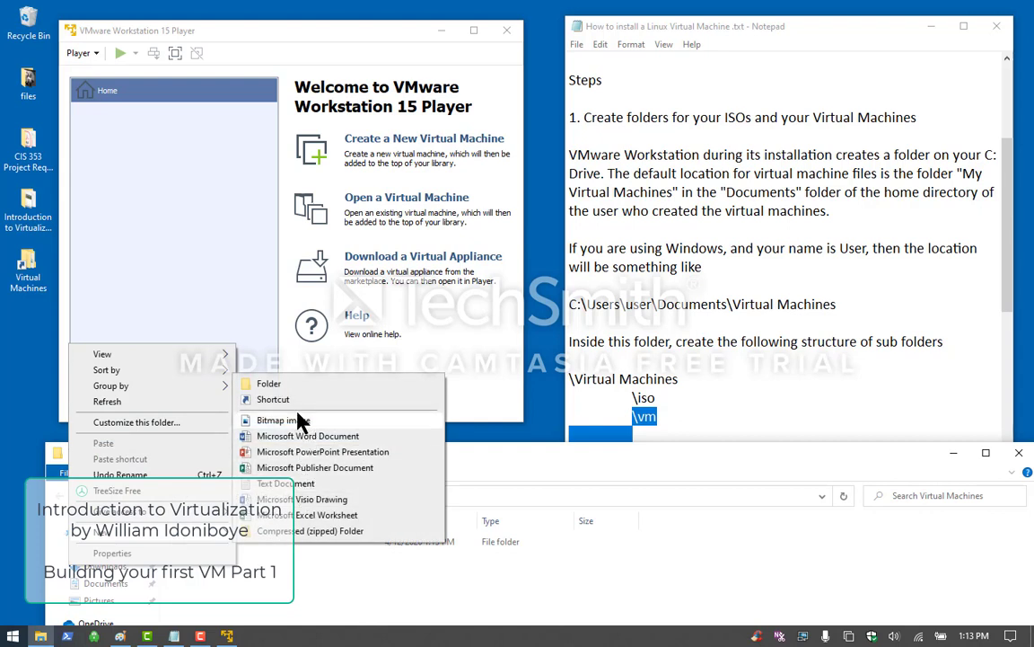
{"action": "left_click", "coordinate": [284, 387]}
{"action": "type", "text": "vm"}
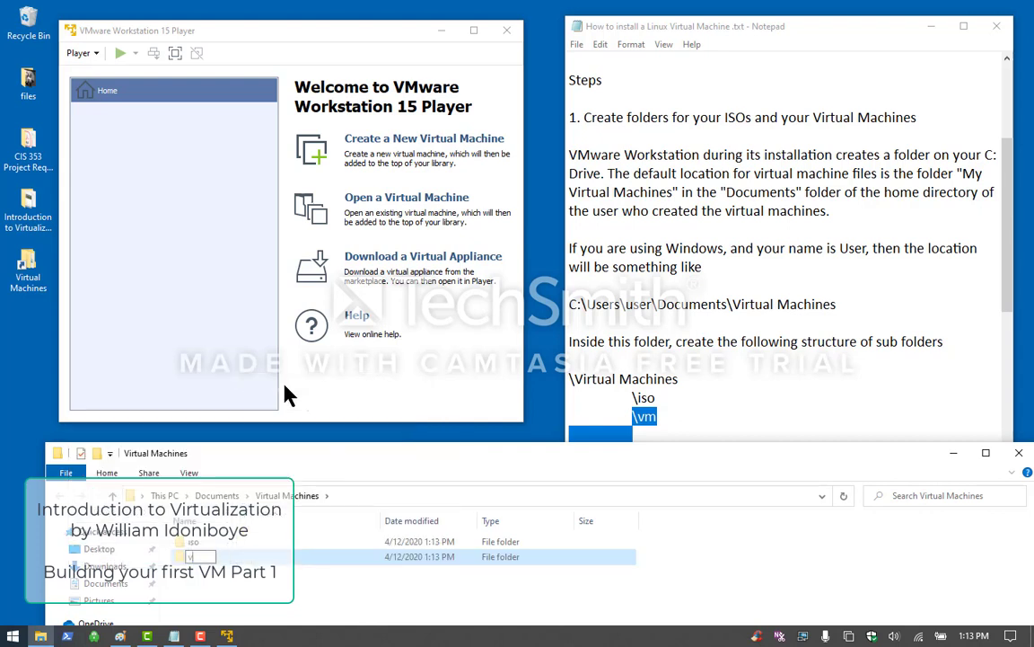
{"action": "left_click", "coordinate": [249, 611]}
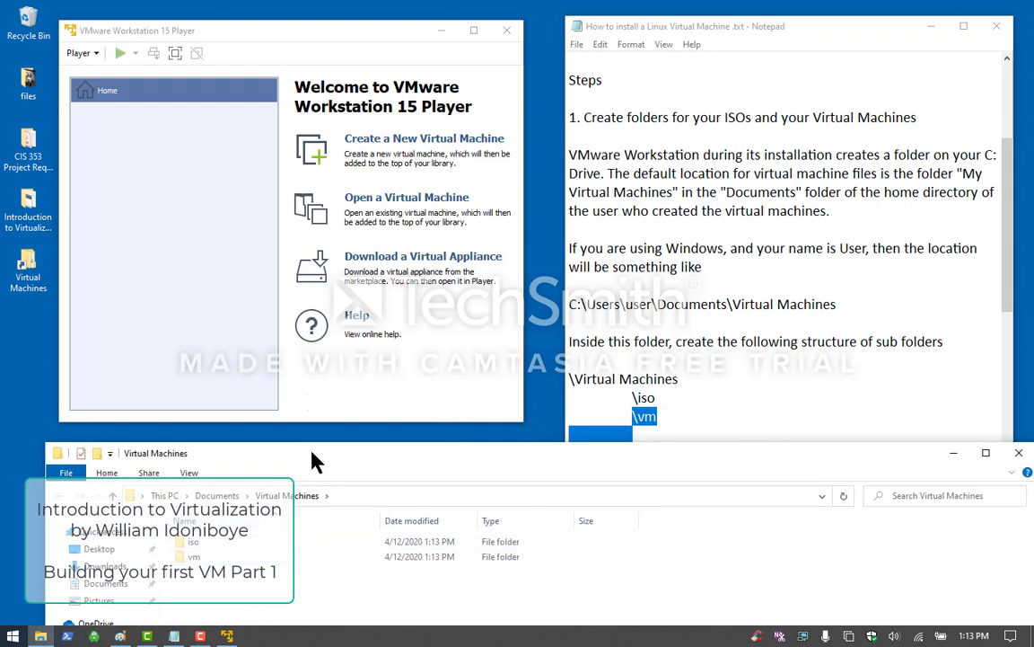
Raise the folder window slightly and return to the notes to read the dsl01 folder and Damn Small Linux ISO download instructions
{"action": "left_click_drag", "start_coordinate": [316, 460], "coordinate": [325, 439]}
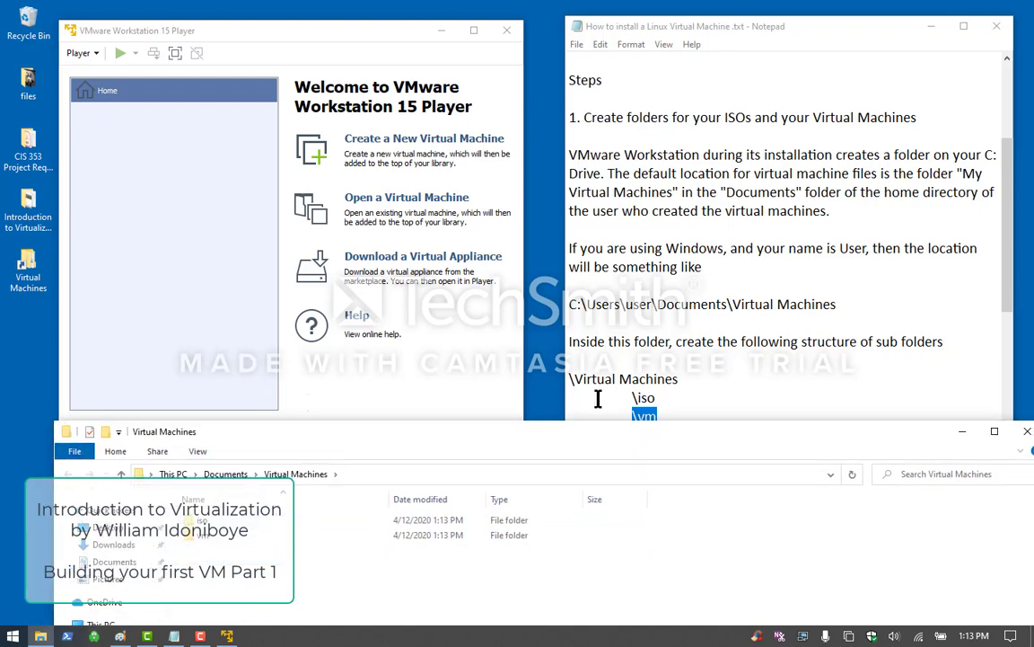
{"action": "left_click", "coordinate": [761, 347]}
{"action": "scroll", "coordinate": [759, 360], "scroll_direction": "down", "scroll_amount": 6}
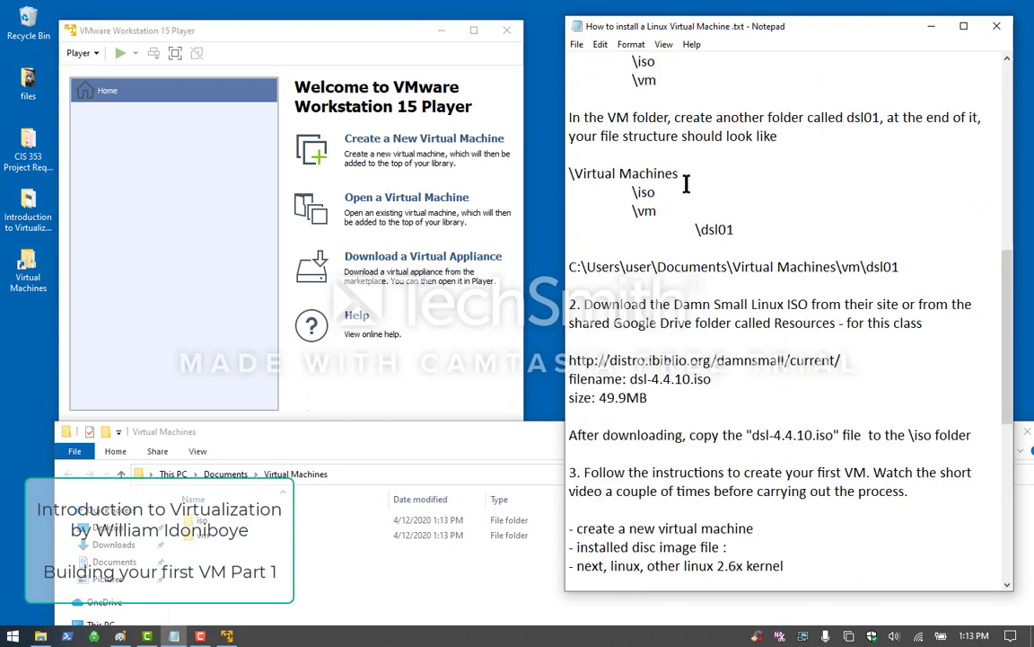
Review the example folder structure in the notes and copy the folder name dsl01 from it
{"action": "left_click_drag", "start_coordinate": [687, 173], "coordinate": [569, 173]}
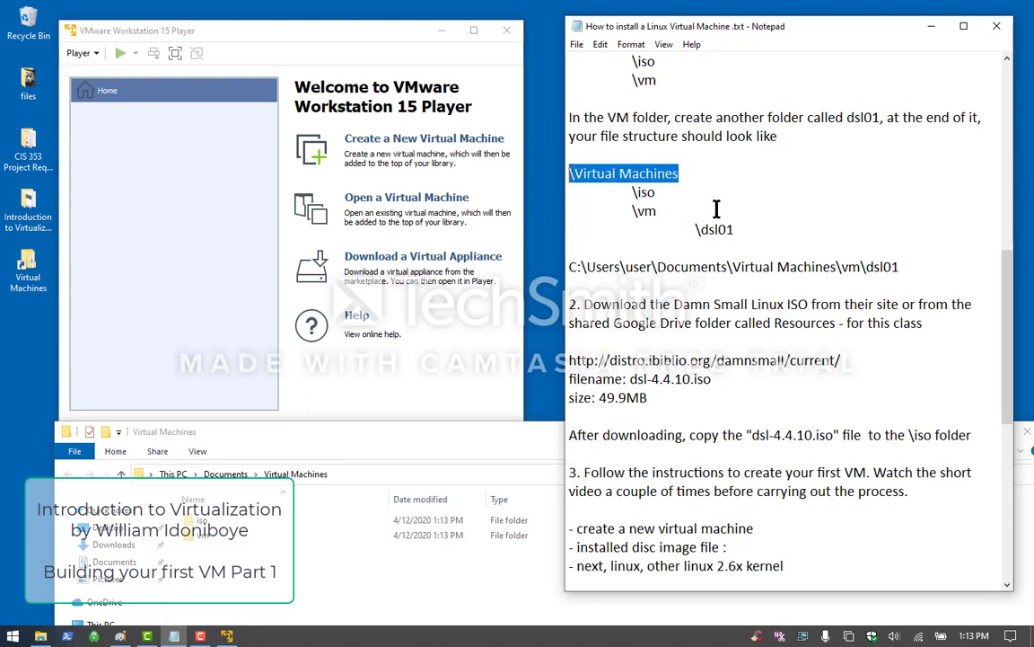
{"action": "left_click", "coordinate": [649, 214]}
{"action": "left_click_drag", "start_coordinate": [648, 214], "coordinate": [628, 213]}
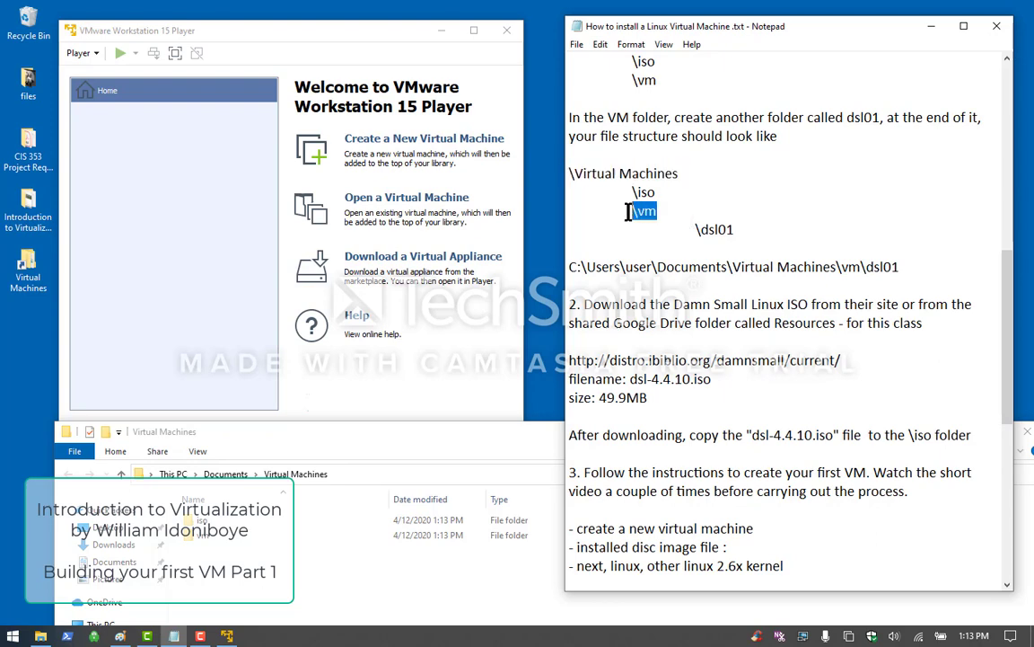
{"action": "left_click", "coordinate": [797, 243]}
{"action": "left_click_drag", "start_coordinate": [735, 233], "coordinate": [702, 227]}
{"action": "right_click", "coordinate": [714, 230]}
{"action": "left_click", "coordinate": [612, 273]}
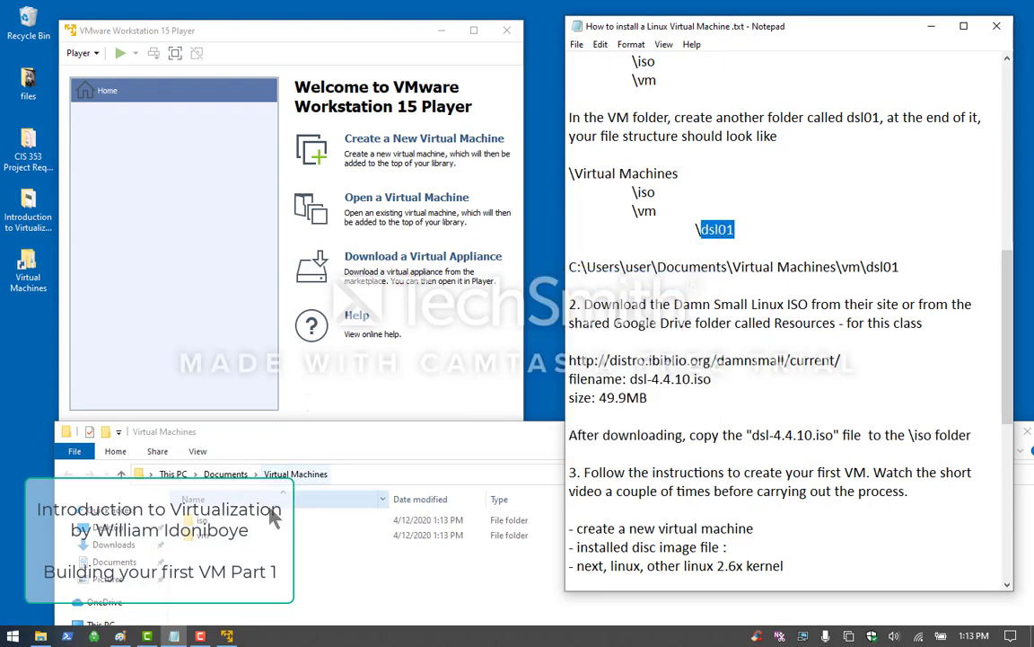
Create a new folder inside the vm folder, using the copied name dsl01
{"action": "double_click", "coordinate": [279, 534]}
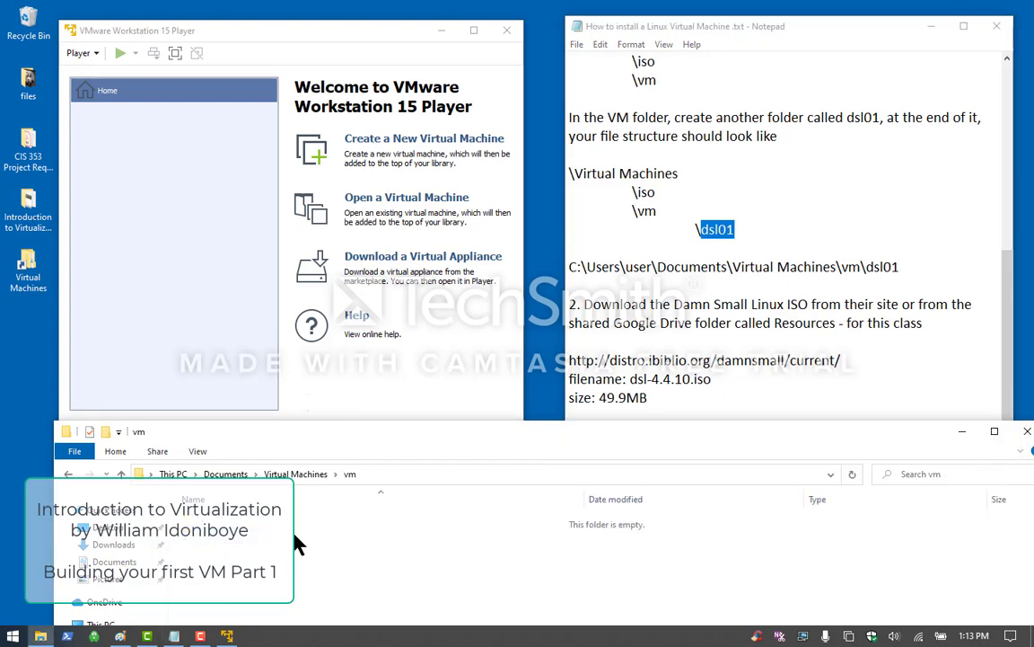
{"action": "right_click", "coordinate": [299, 543]}
{"action": "mouse_move", "coordinate": [261, 501]}
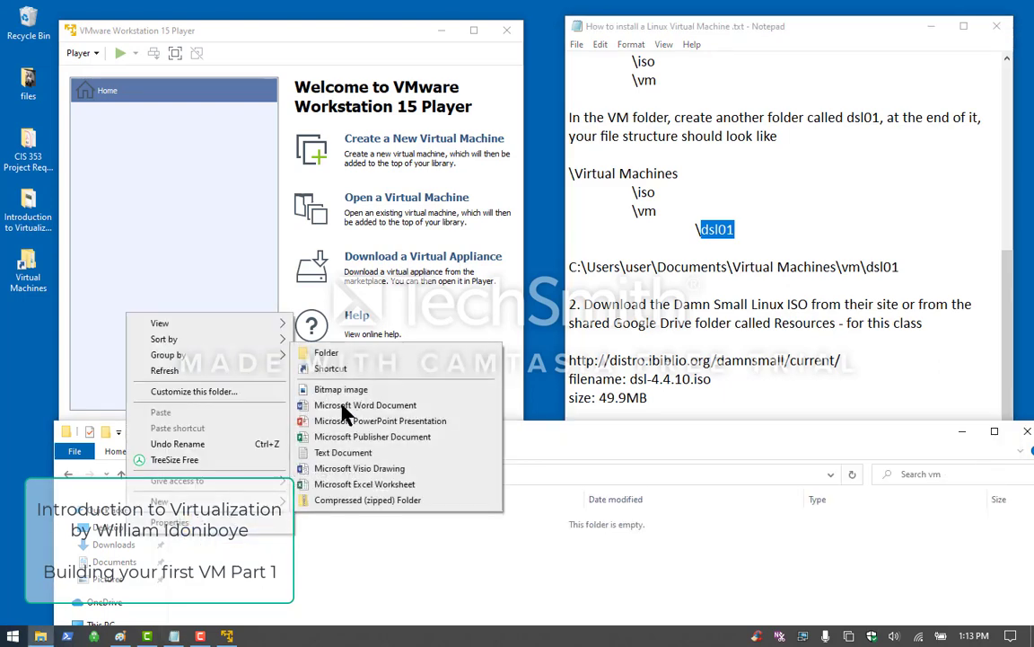
{"action": "left_click", "coordinate": [346, 354]}
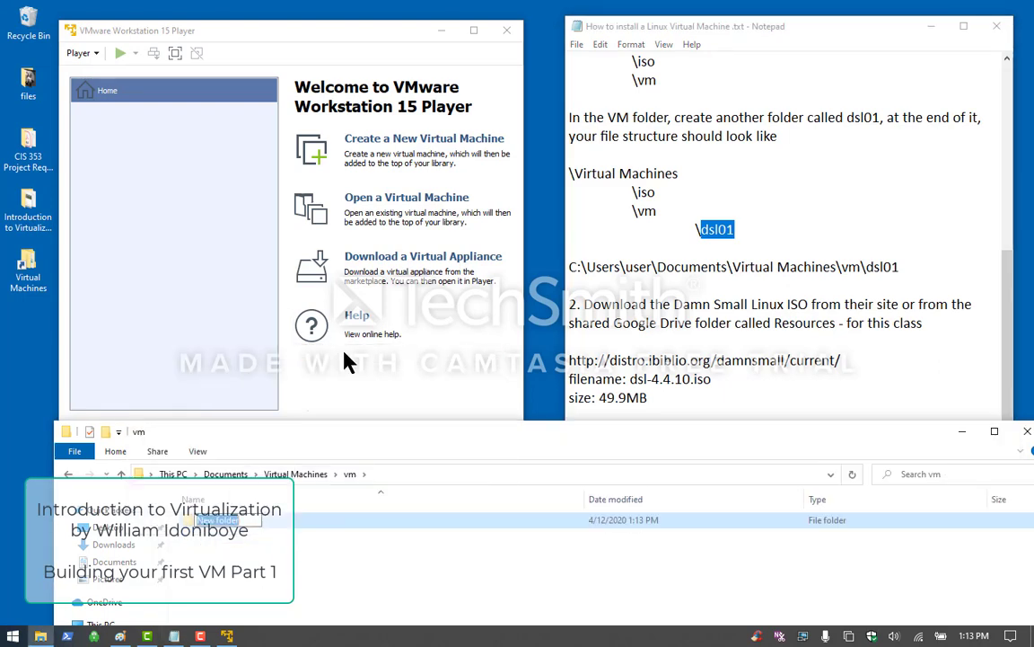
{"action": "key", "text": "ctrl+v"}
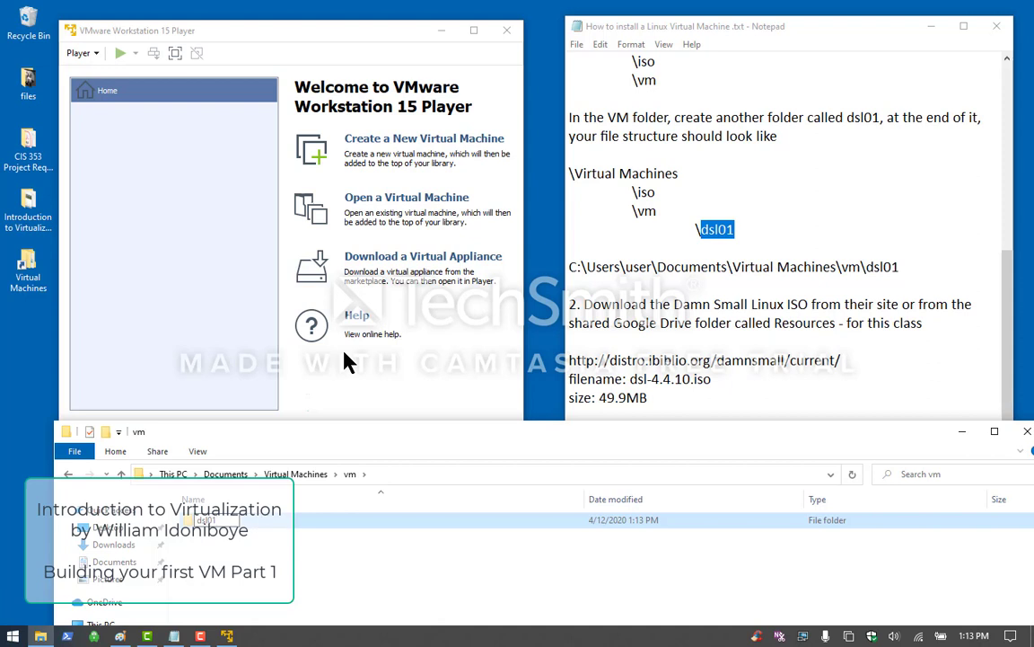
{"action": "left_click", "coordinate": [284, 578]}
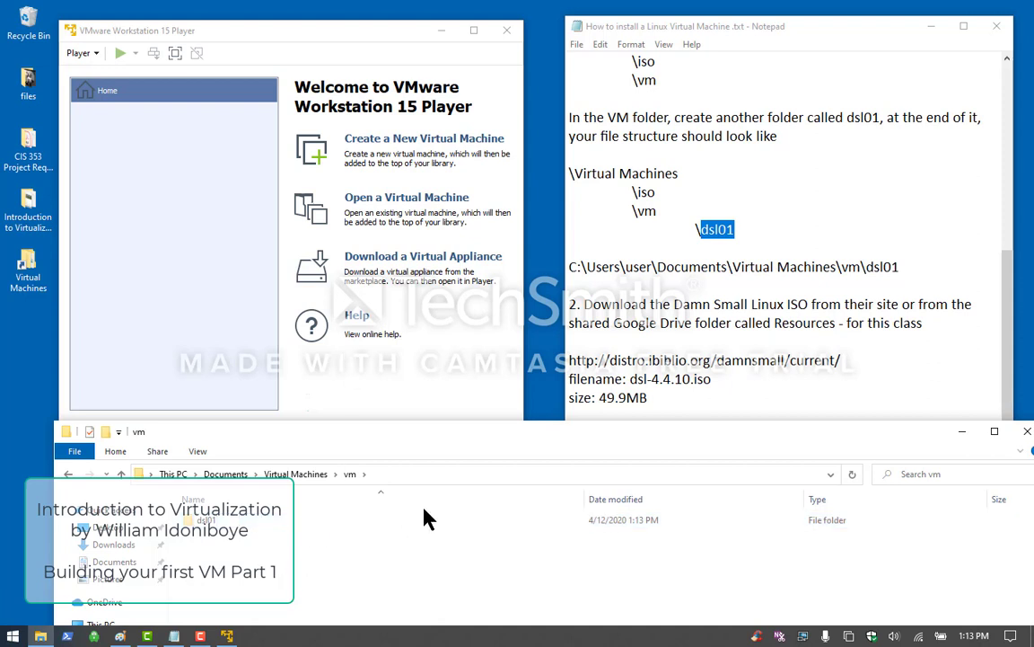
Examine the Damn Small Linux download address and the ISO file name in the notes
{"action": "scroll", "coordinate": [768, 296], "scroll_direction": "down", "scroll_amount": 2}
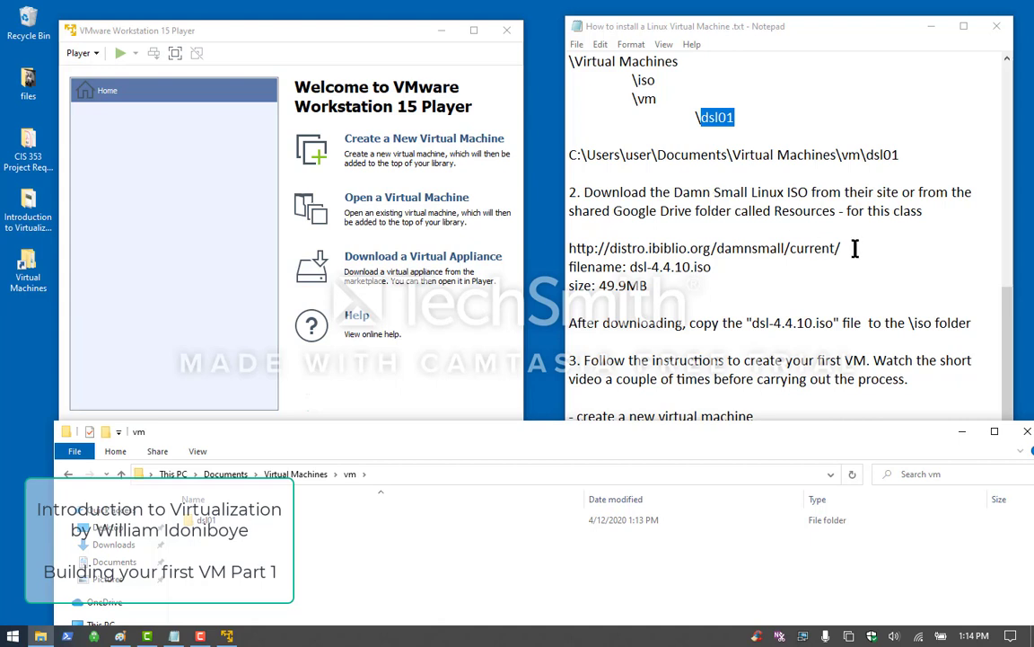
{"action": "left_click_drag", "start_coordinate": [855, 249], "coordinate": [576, 248]}
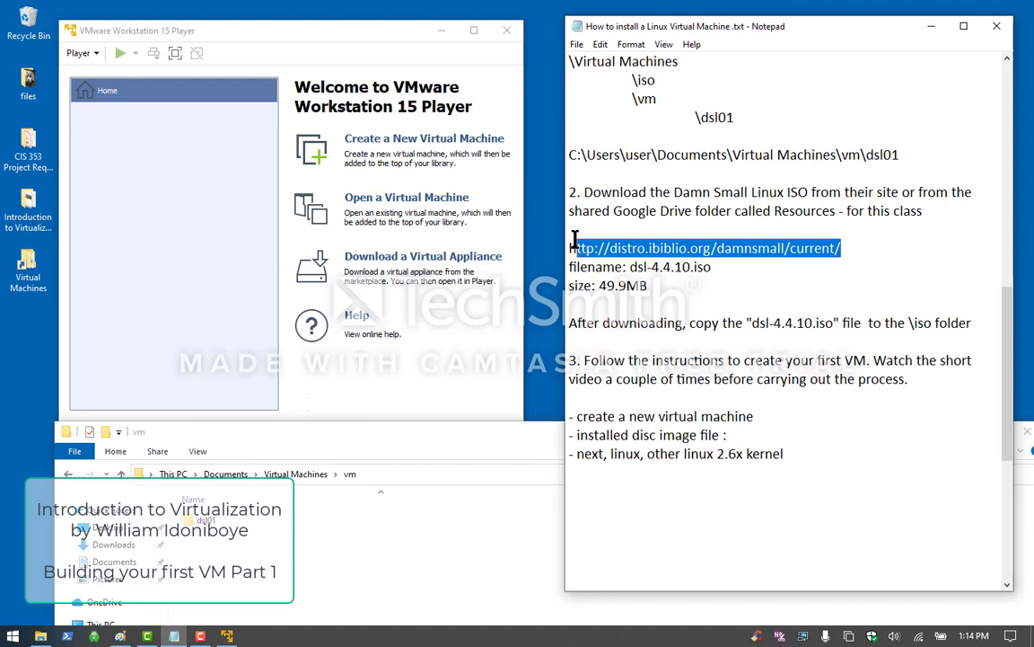
{"action": "left_click", "coordinate": [723, 270]}
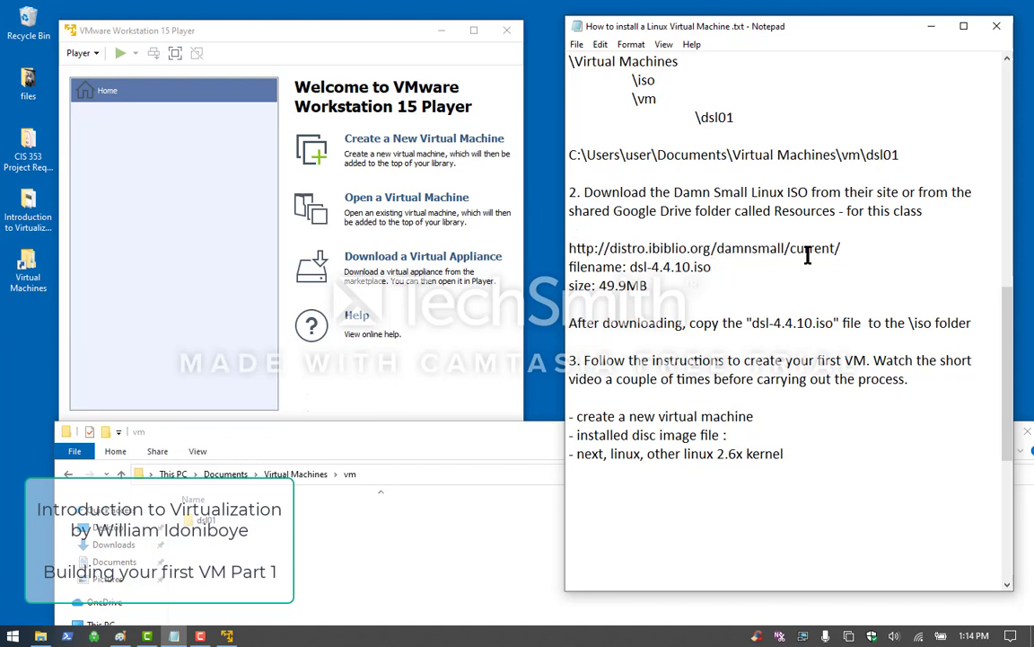
{"action": "left_click_drag", "start_coordinate": [851, 249], "coordinate": [563, 247]}
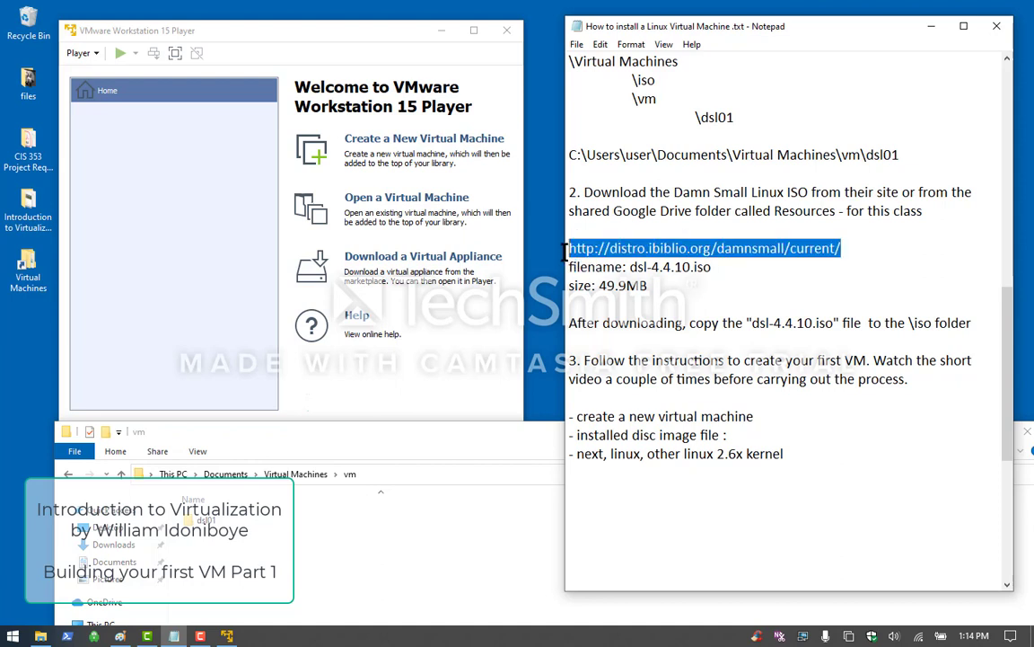
{"action": "left_click", "coordinate": [759, 291]}
{"action": "right_click", "coordinate": [760, 290]}
{"action": "left_click", "coordinate": [712, 262]}
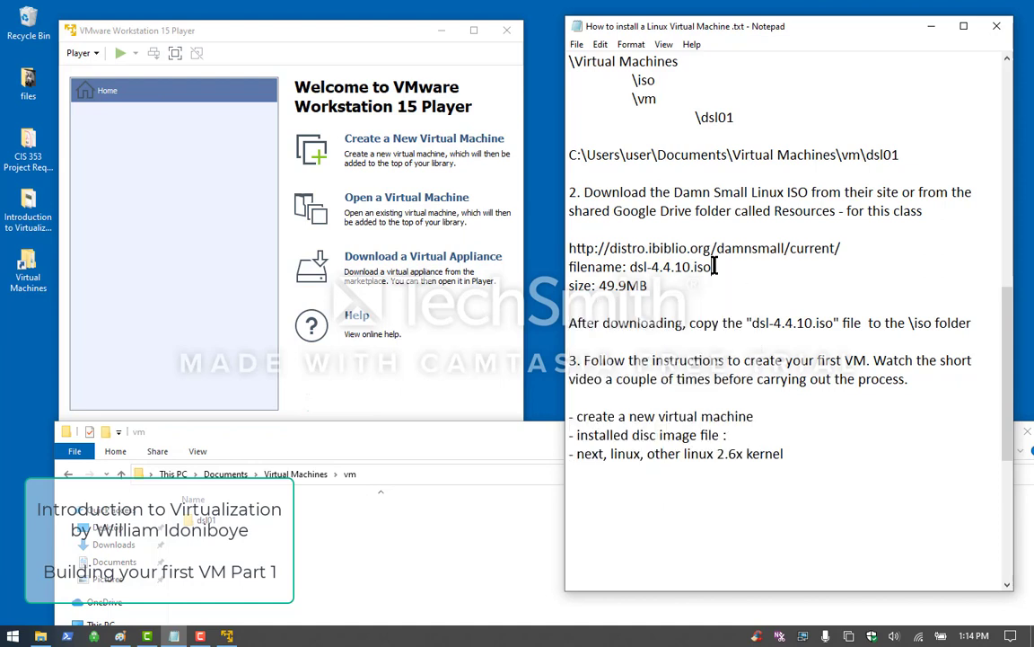
{"action": "left_click_drag", "start_coordinate": [716, 270], "coordinate": [637, 267]}
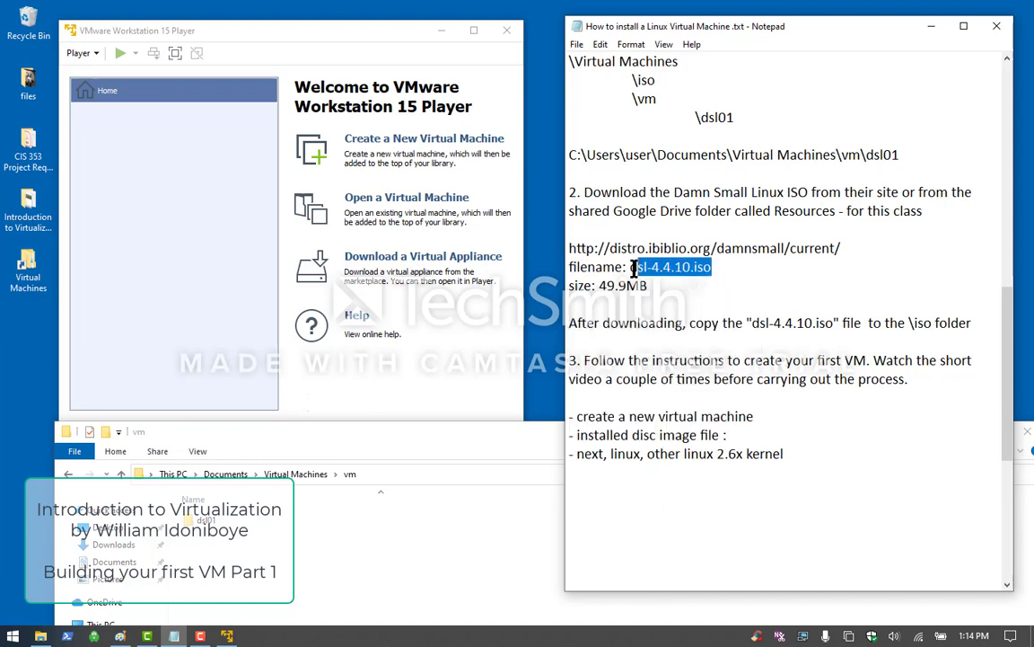
{"action": "left_click_drag", "start_coordinate": [851, 248], "coordinate": [568, 251]}
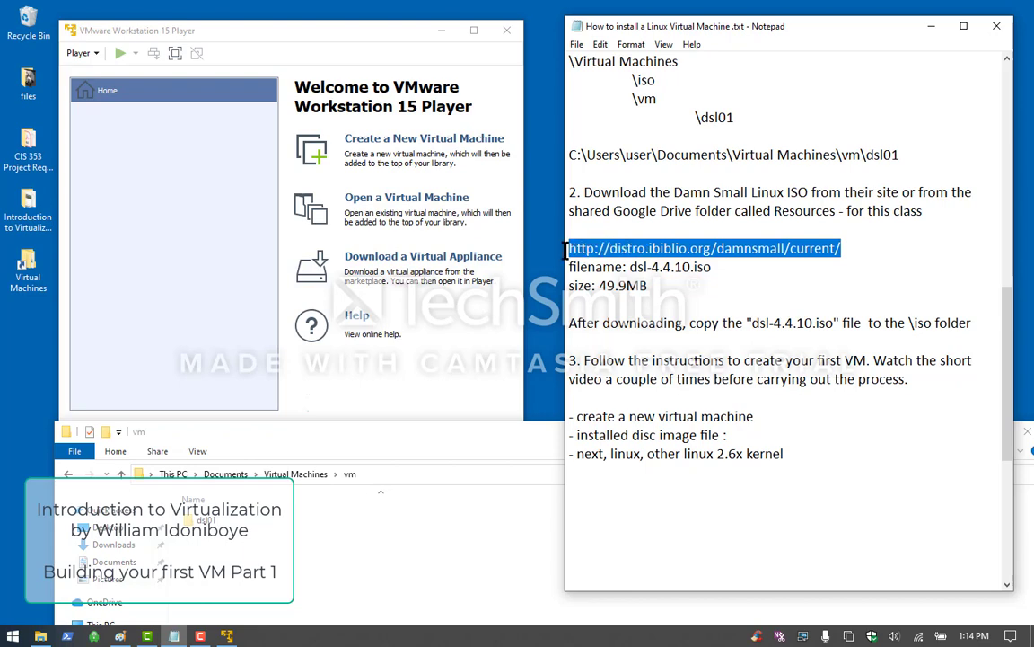
{"action": "left_click", "coordinate": [12, 635]}
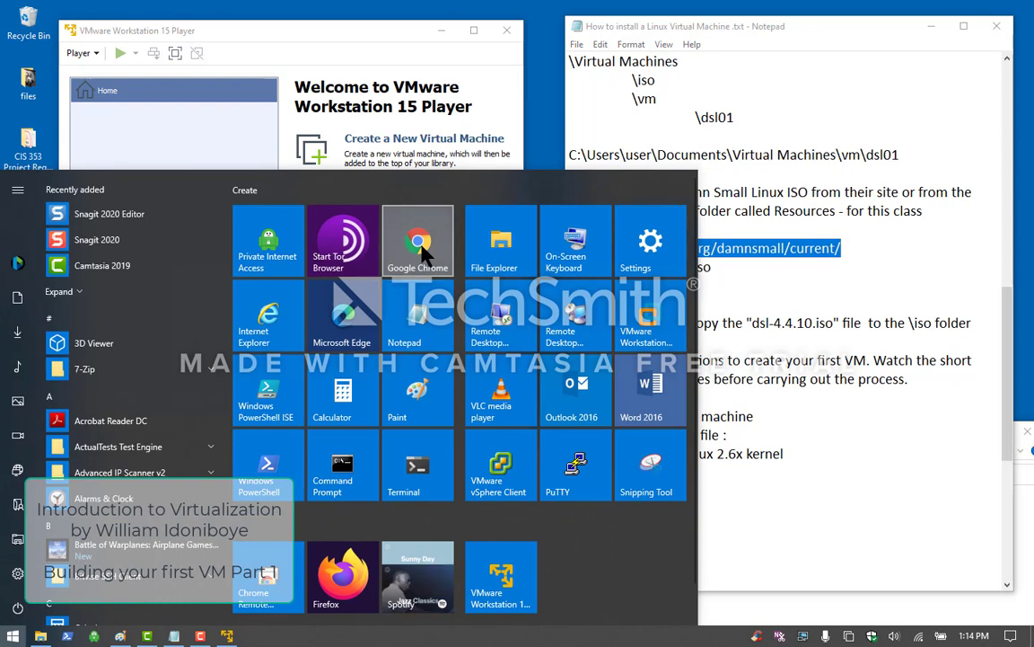
{"action": "left_click", "coordinate": [417, 250]}
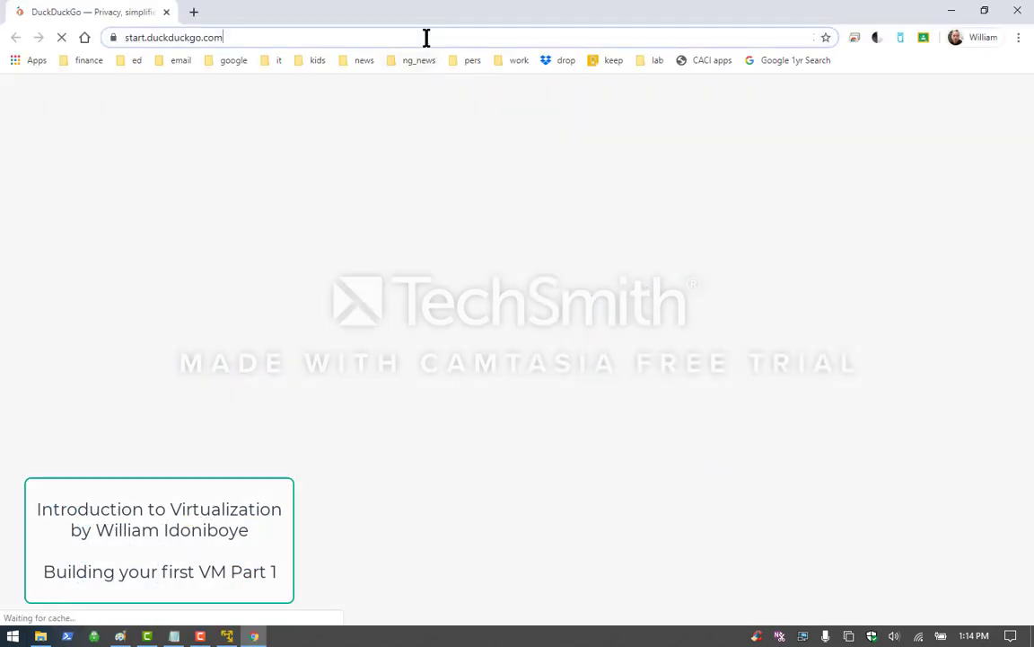
{"action": "left_click", "coordinate": [427, 37]}
{"action": "key", "text": "ctrl+v"}
{"action": "key", "text": "Return"}
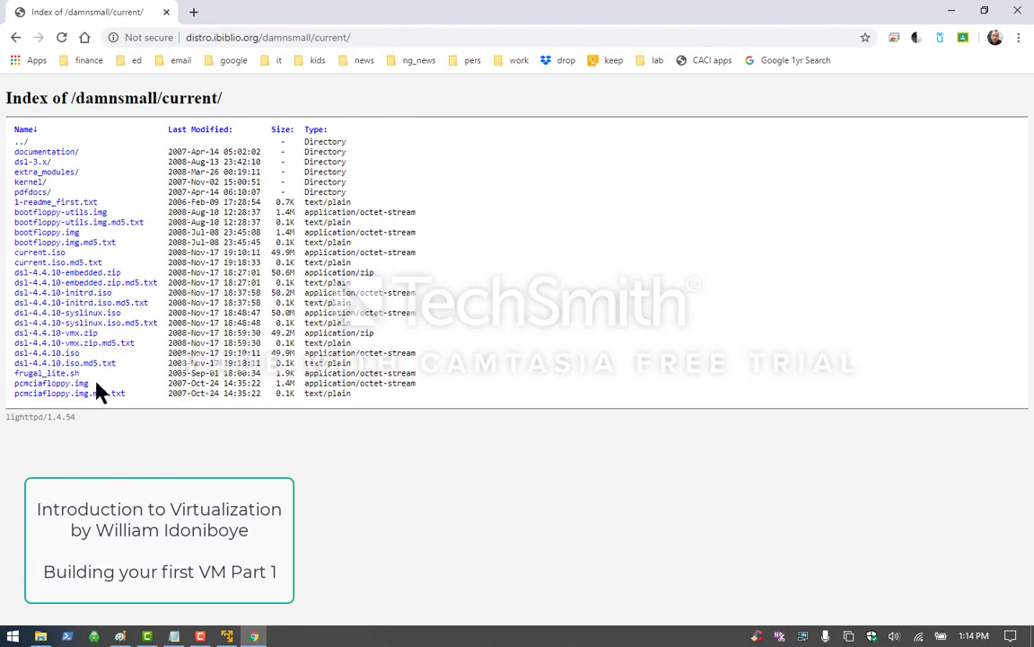
Check the dsl-4.4.10.iso entry and its file size in the directory listing, and minimize the browser
{"action": "left_click_drag", "start_coordinate": [19, 353], "coordinate": [16, 358]}
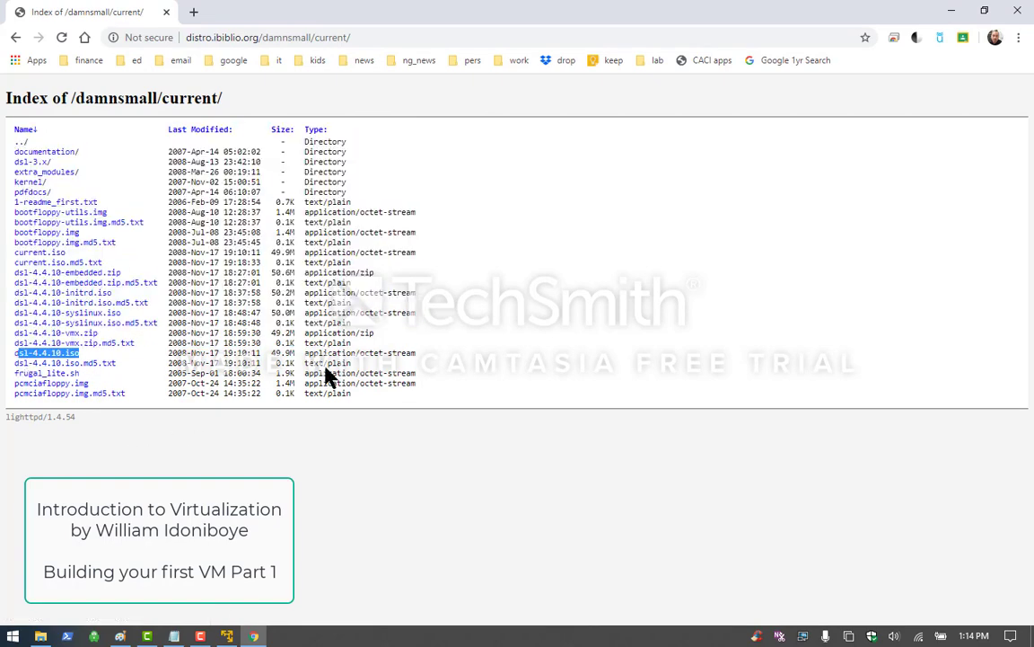
{"action": "left_click", "coordinate": [467, 379]}
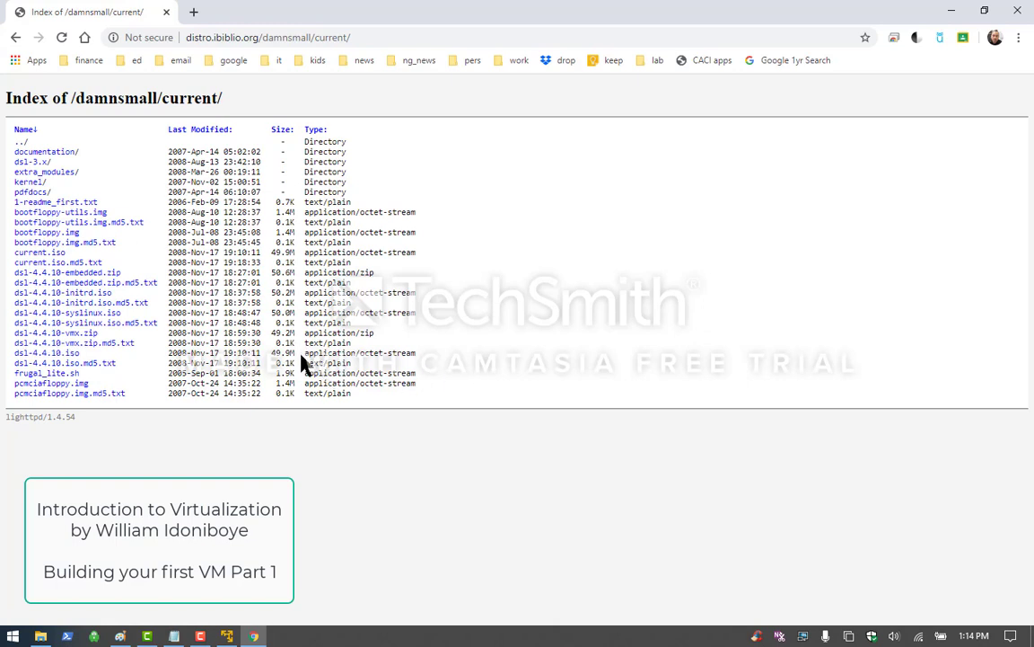
{"action": "left_click_drag", "start_coordinate": [296, 351], "coordinate": [269, 356]}
{"action": "left_click", "coordinate": [953, 18]}
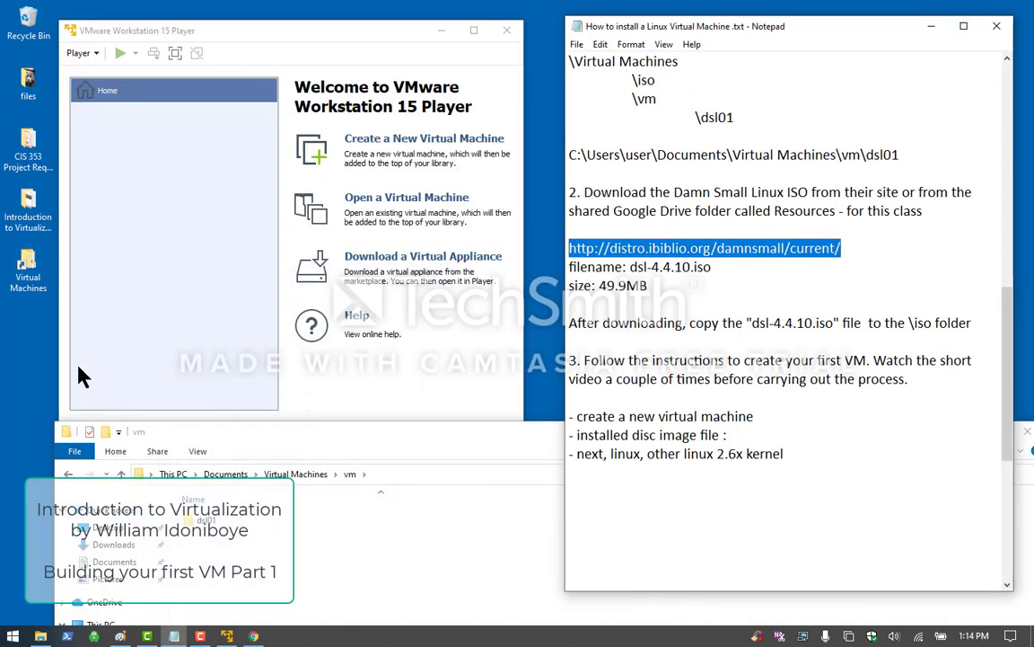
Copy the dsl-4.4.10.iso disc image from the Downloads folder in File Explorer
{"action": "left_click", "coordinate": [113, 545]}
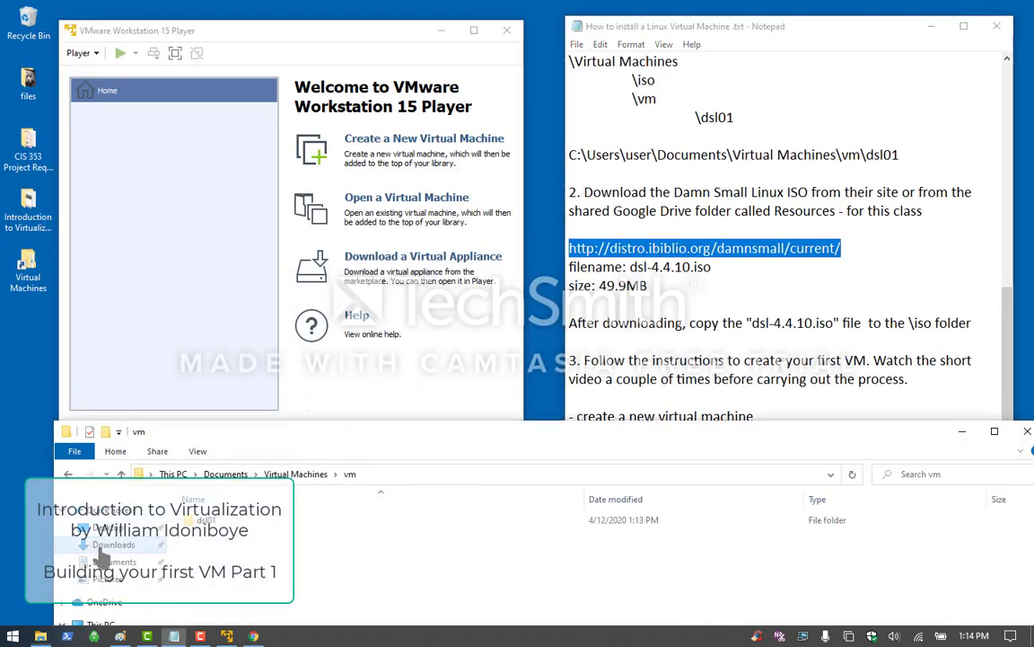
{"action": "left_click", "coordinate": [227, 535]}
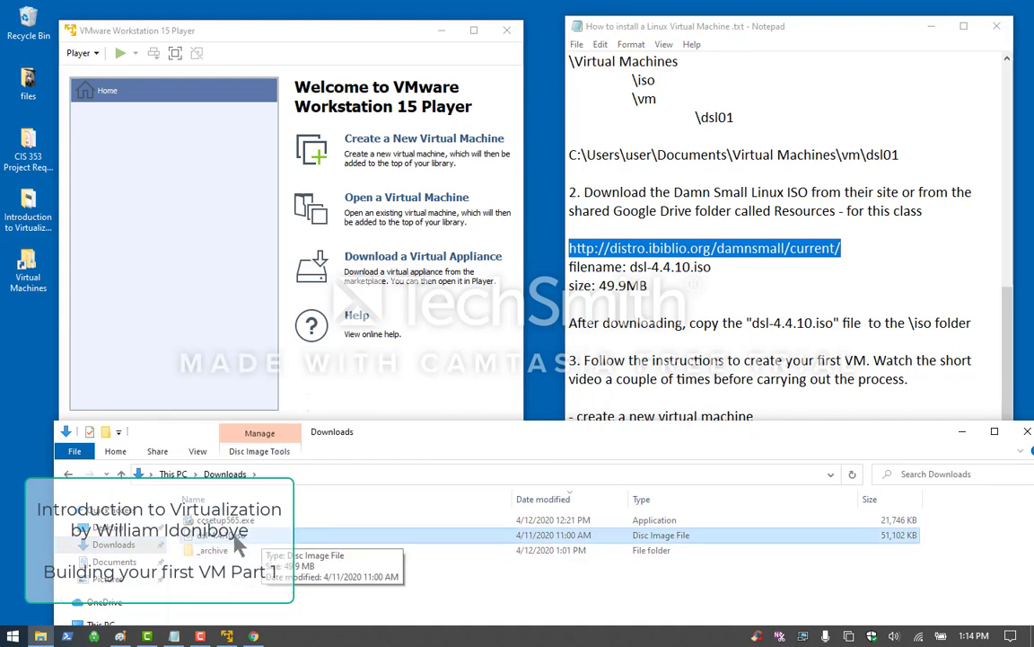
{"action": "right_click", "coordinate": [235, 533]}
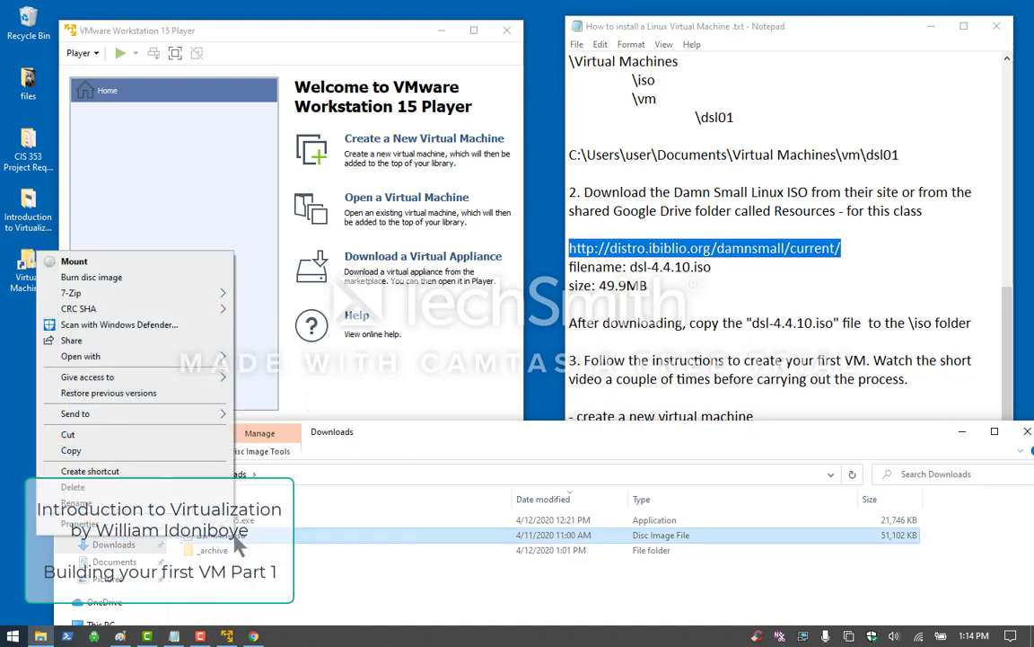
{"action": "left_click", "coordinate": [90, 451]}
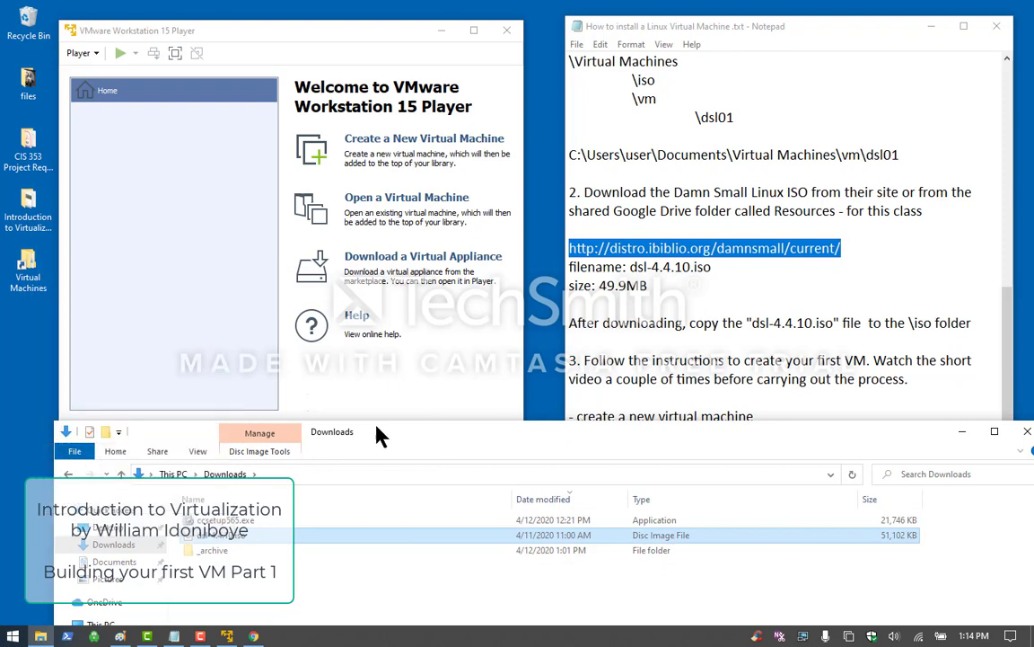
Open the iso folder through the Virtual Machines desktop shortcut and paste the copied disc image there
{"action": "left_click_drag", "start_coordinate": [381, 433], "coordinate": [399, 366]}
{"action": "double_click", "coordinate": [28, 265]}
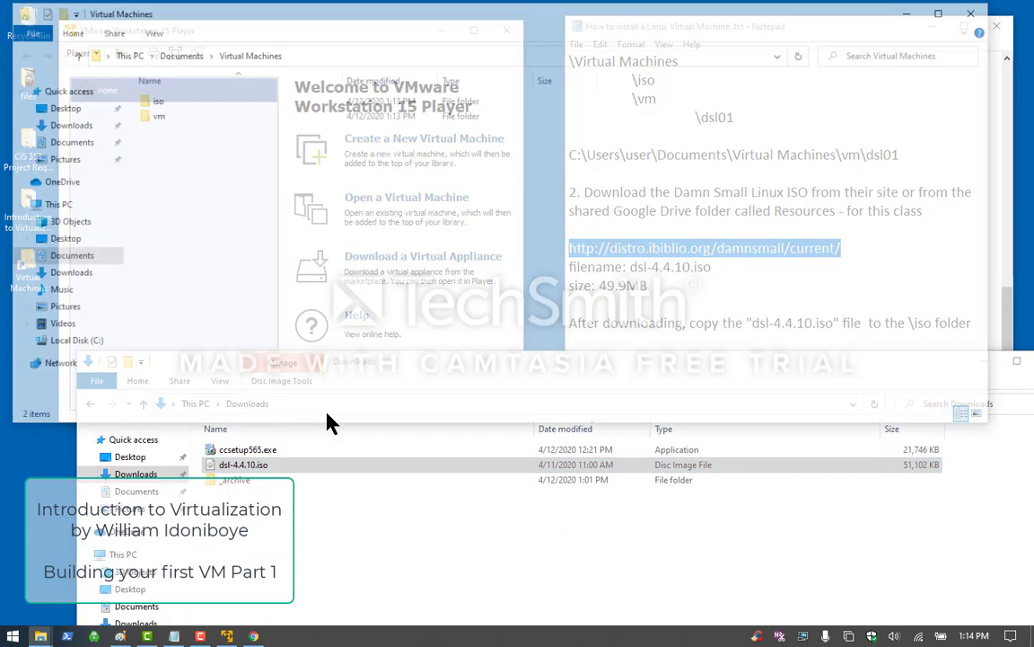
{"action": "double_click", "coordinate": [153, 101]}
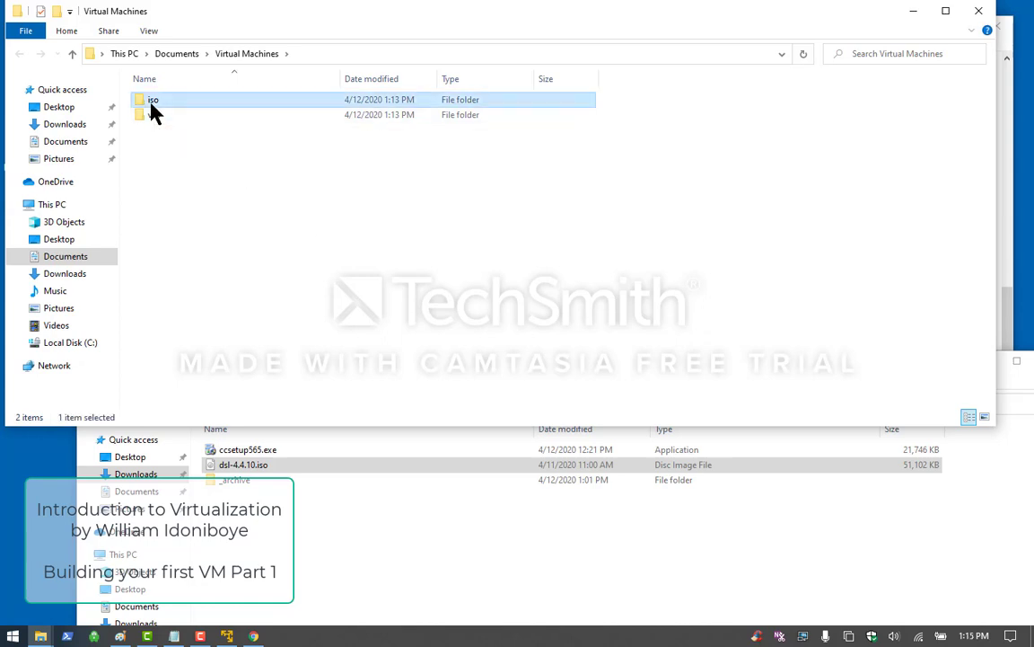
{"action": "right_click", "coordinate": [276, 176]}
{"action": "left_click", "coordinate": [168, 273]}
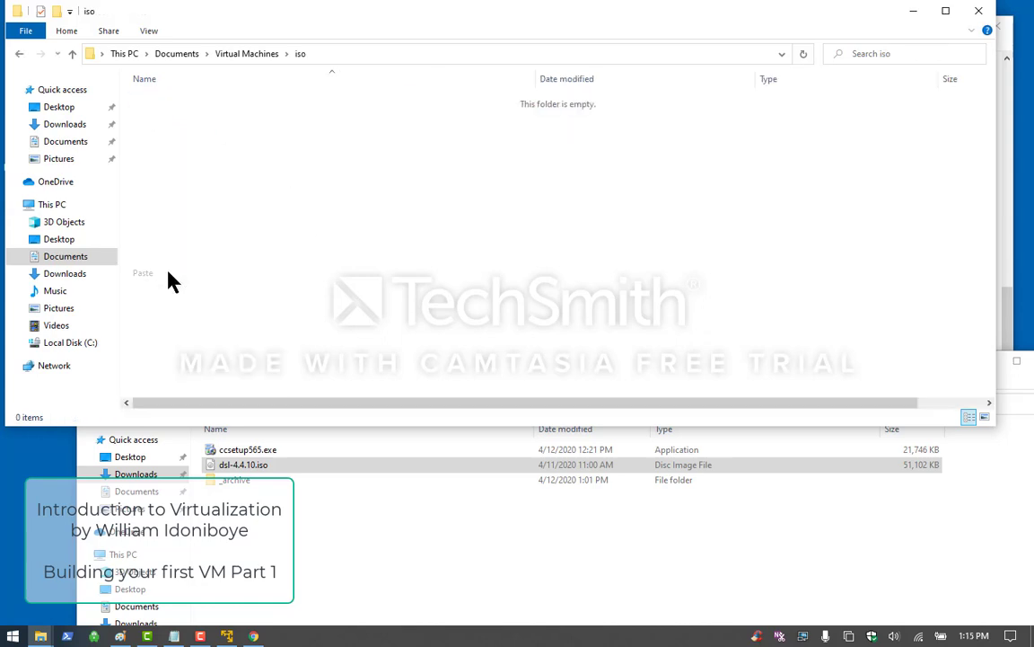
Close the Downloads and iso folder windows
{"action": "left_click", "coordinate": [629, 543]}
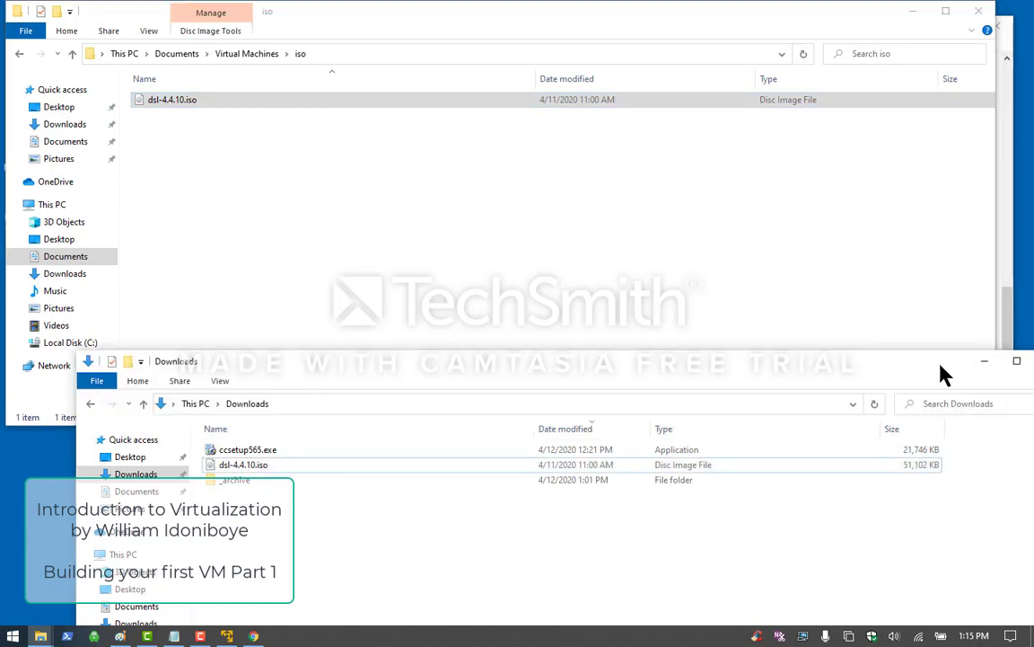
{"action": "left_click_drag", "start_coordinate": [939, 377], "coordinate": [692, 385]}
{"action": "left_click", "coordinate": [799, 372]}
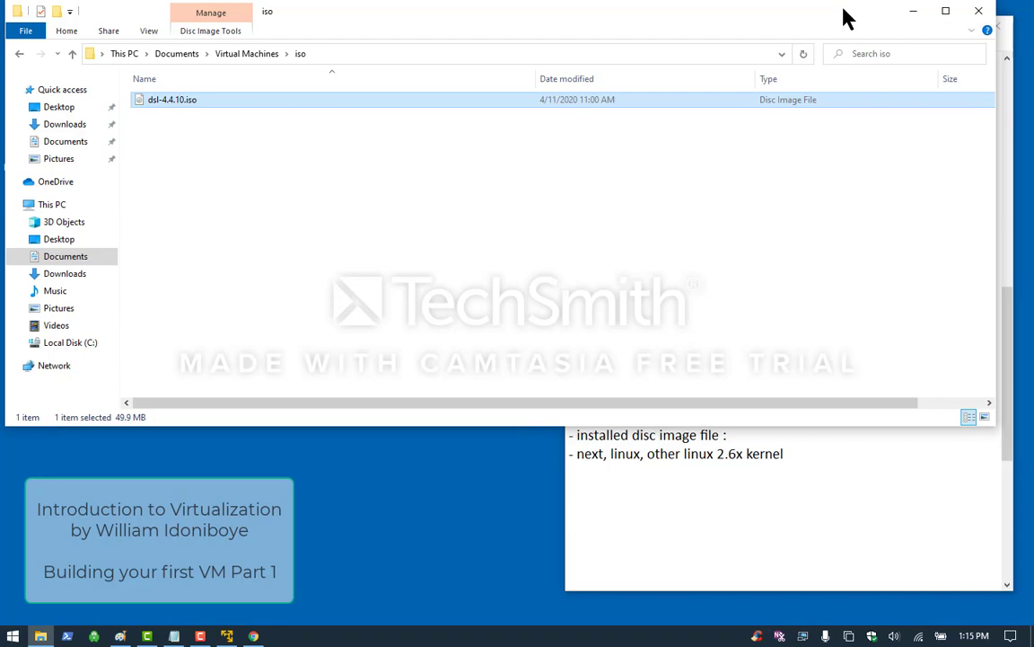
{"action": "left_click", "coordinate": [978, 12]}
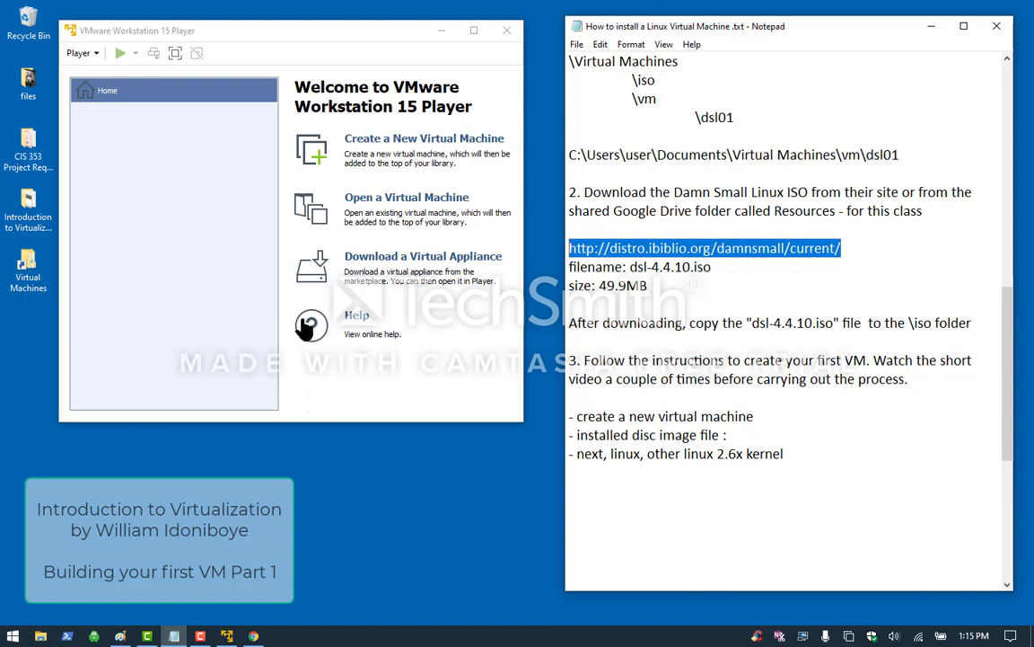
Start a new virtual machine installed from a disc image file, and check the folder path while browsing for the image
{"action": "left_click", "coordinate": [409, 144]}
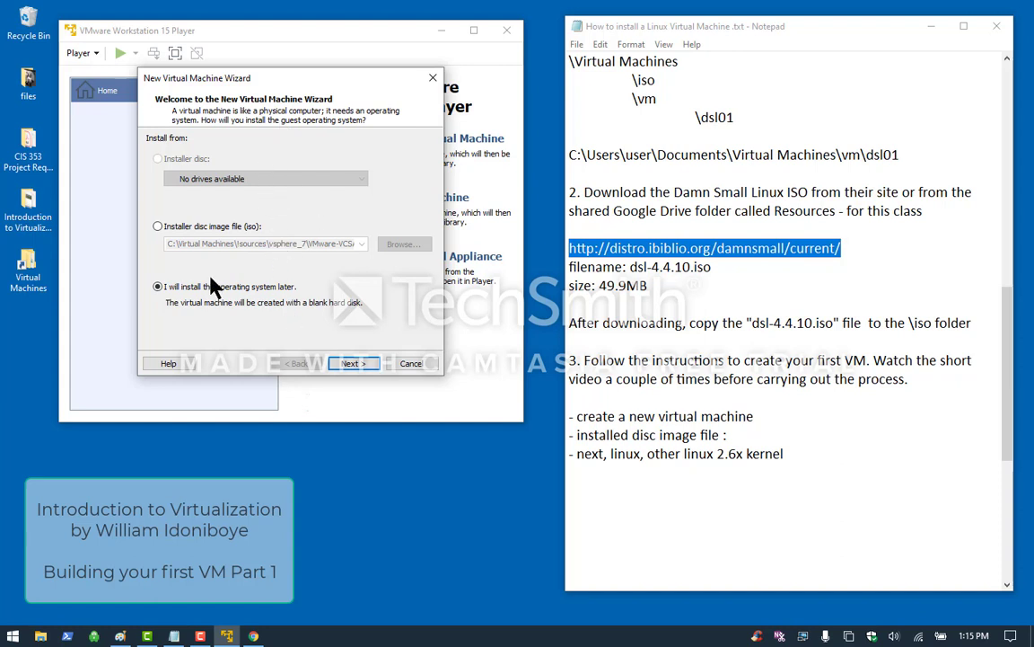
{"action": "left_click", "coordinate": [158, 227]}
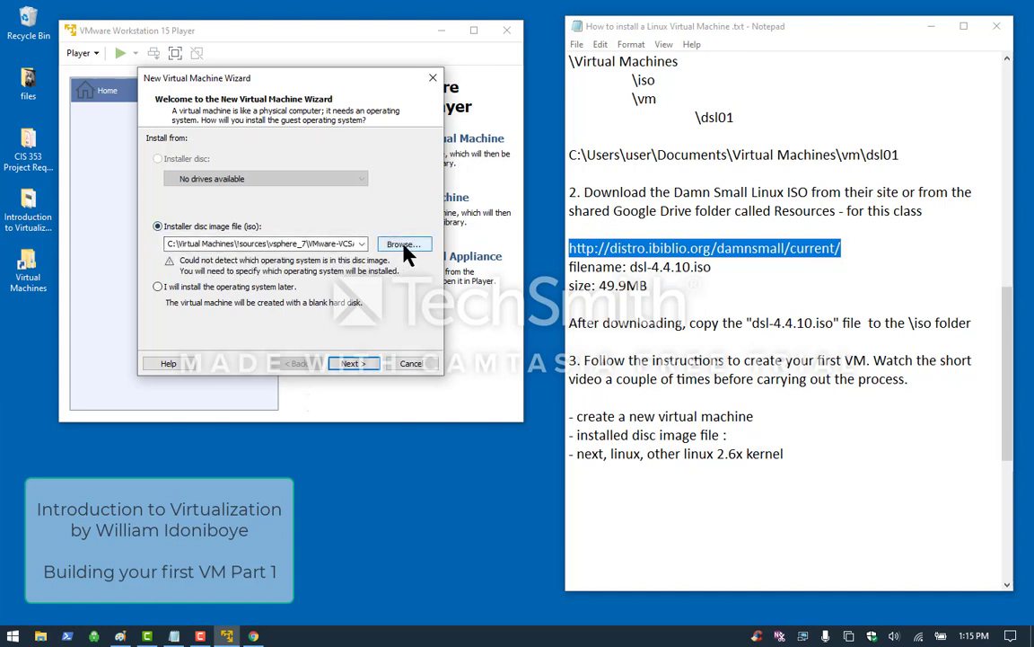
{"action": "left_click", "coordinate": [400, 247]}
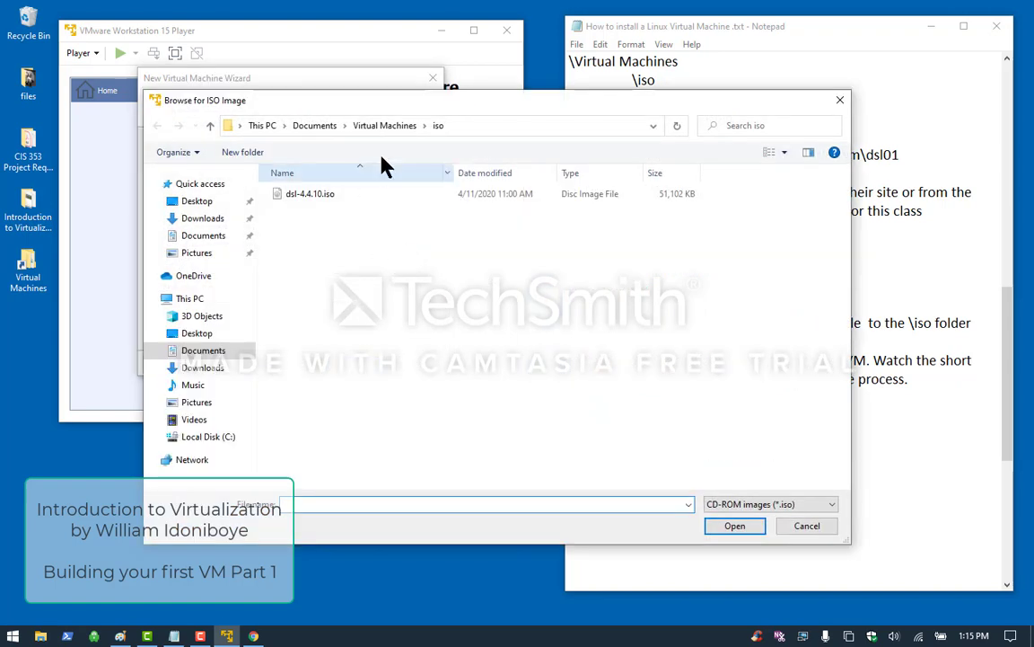
{"action": "left_click", "coordinate": [482, 128]}
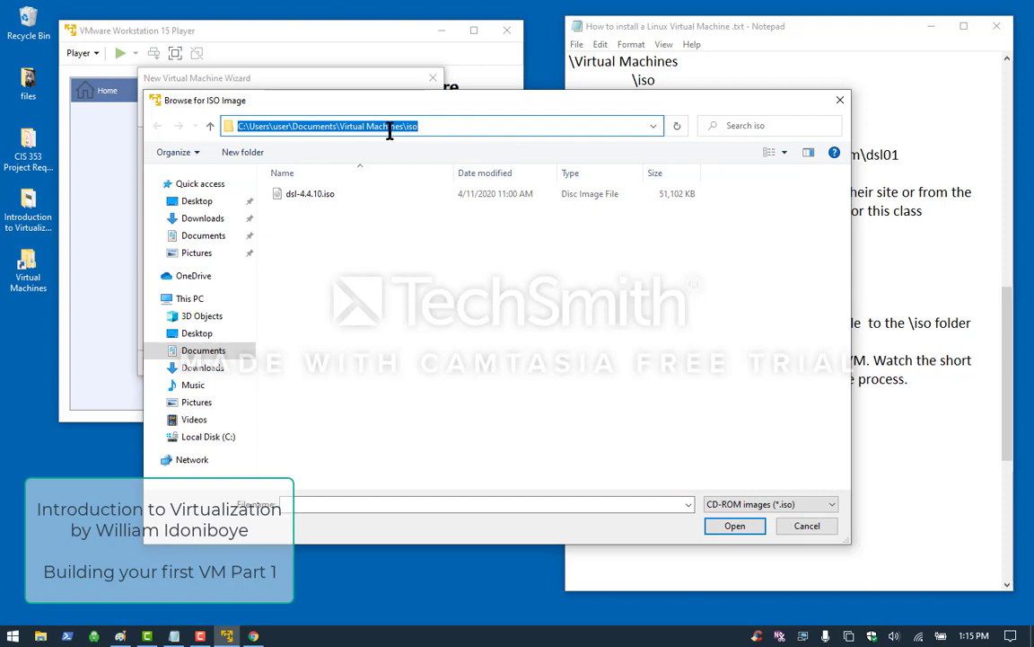
{"action": "left_click", "coordinate": [434, 127]}
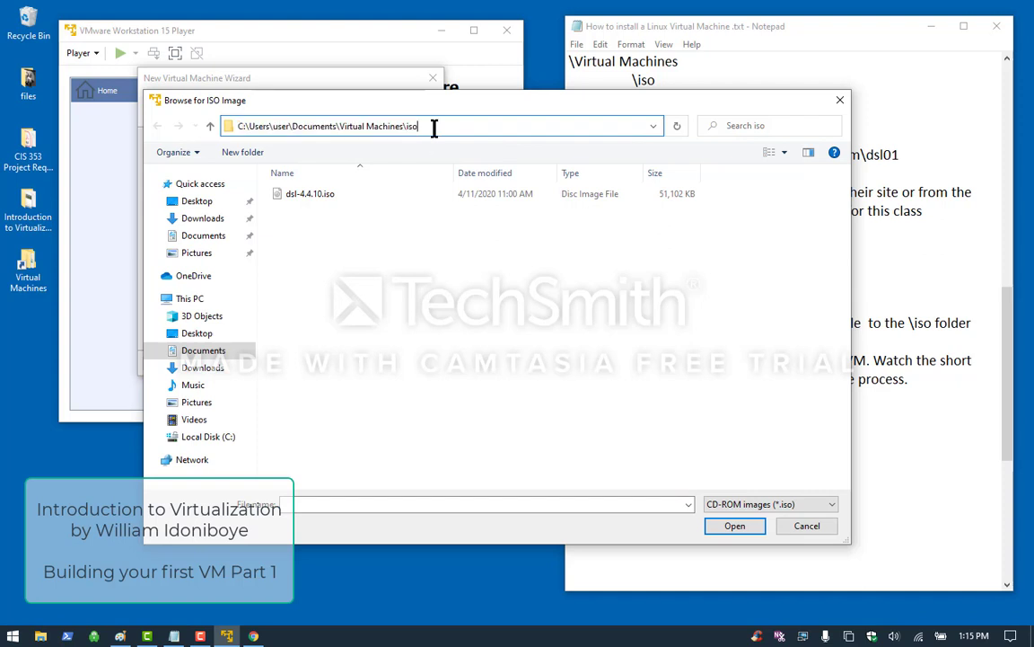
Browse to C:\Users\user\Documents\Virtual Machines\iso, choose dsl-4.4.10.iso as the installer disc image, and continue the wizard
{"action": "left_click", "coordinate": [205, 438]}
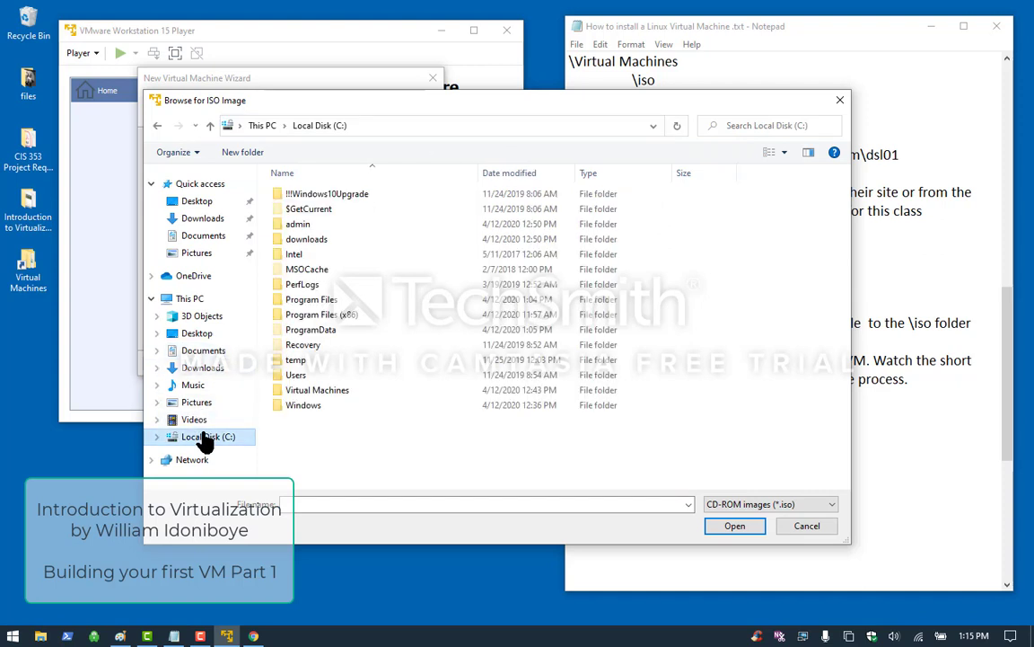
{"action": "double_click", "coordinate": [296, 376]}
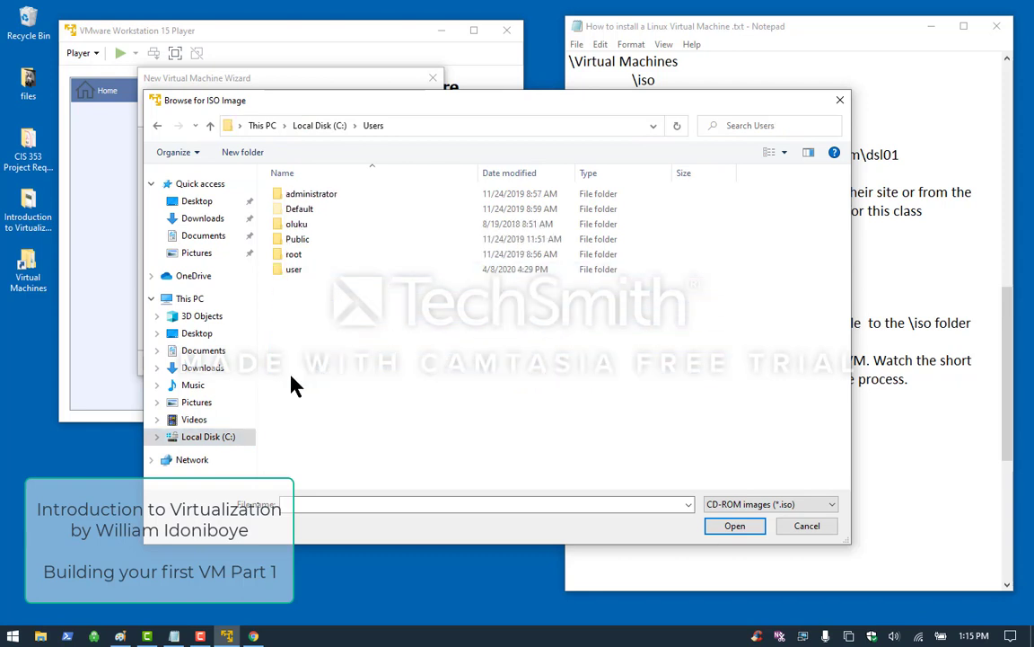
{"action": "double_click", "coordinate": [289, 270]}
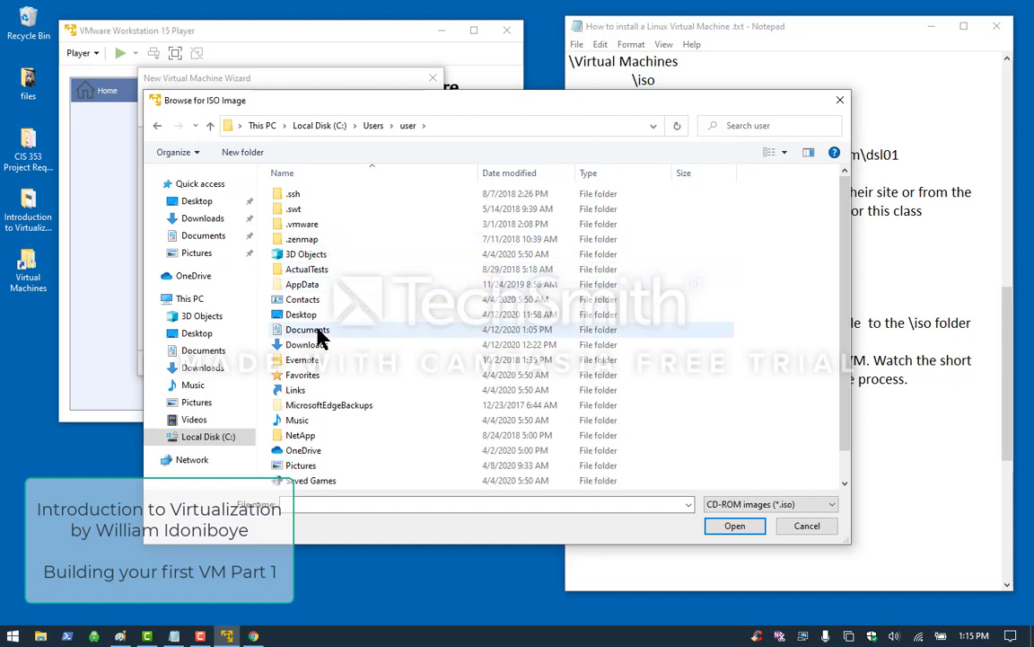
{"action": "double_click", "coordinate": [316, 330]}
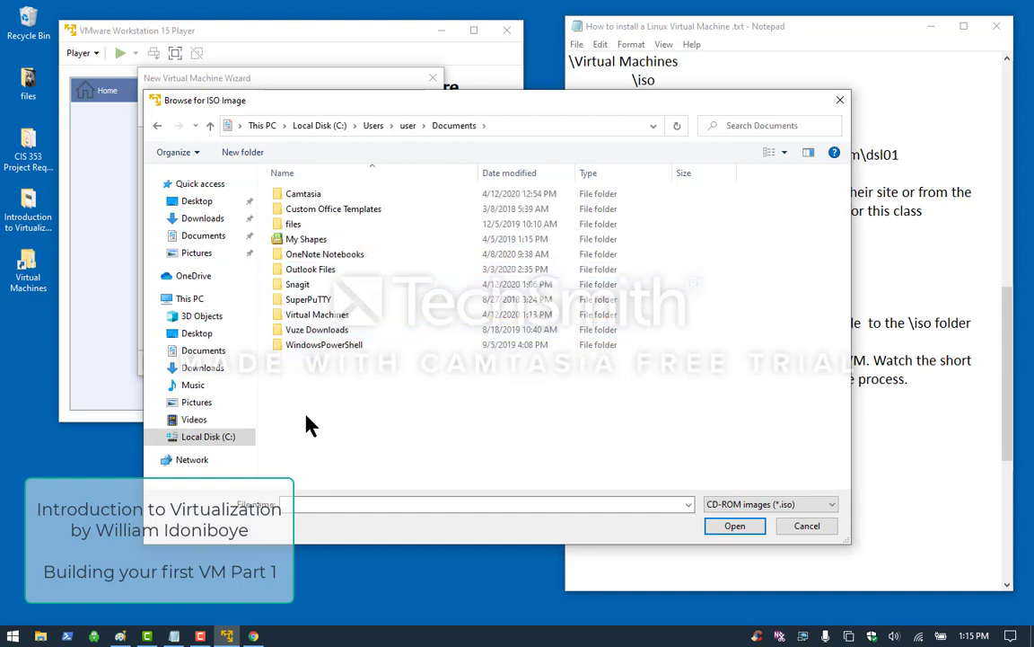
{"action": "left_click", "coordinate": [321, 316]}
{"action": "double_click", "coordinate": [321, 316]}
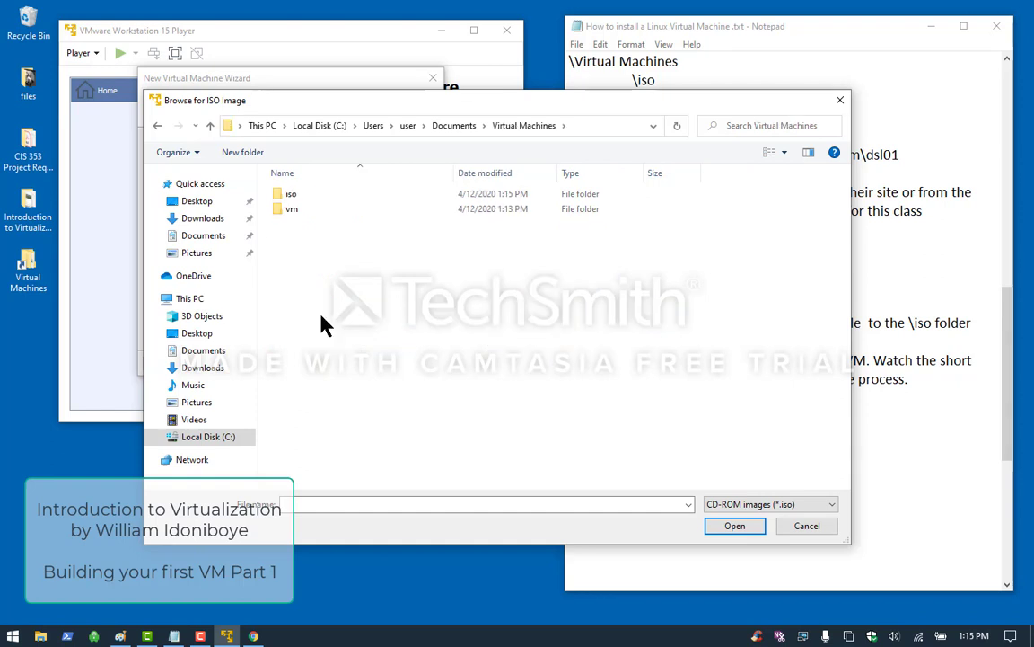
{"action": "double_click", "coordinate": [288, 200]}
{"action": "left_click", "coordinate": [308, 194]}
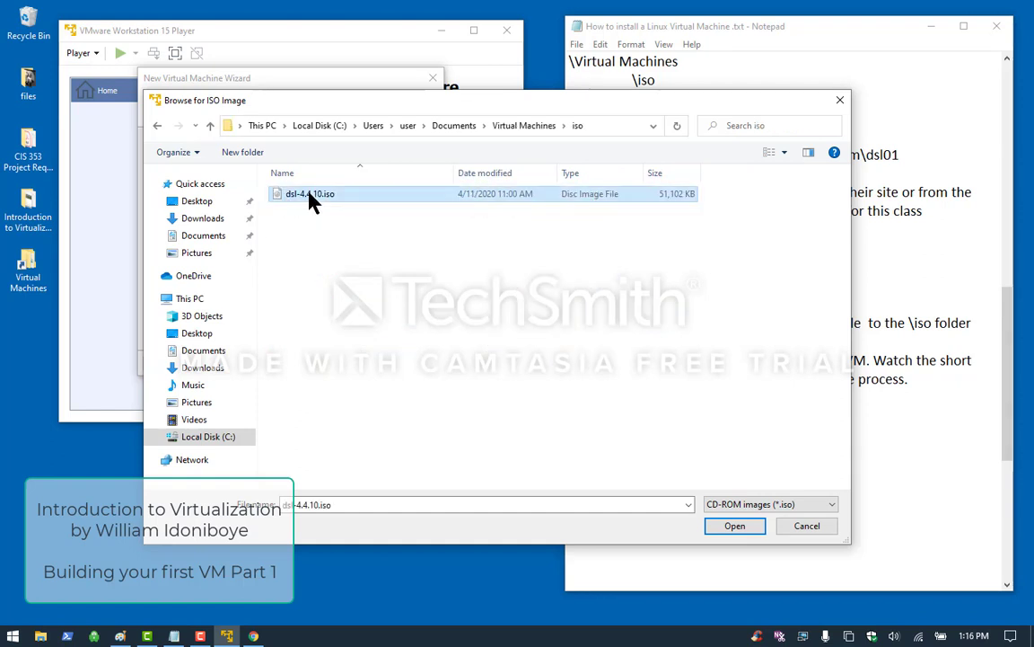
{"action": "left_click", "coordinate": [735, 528]}
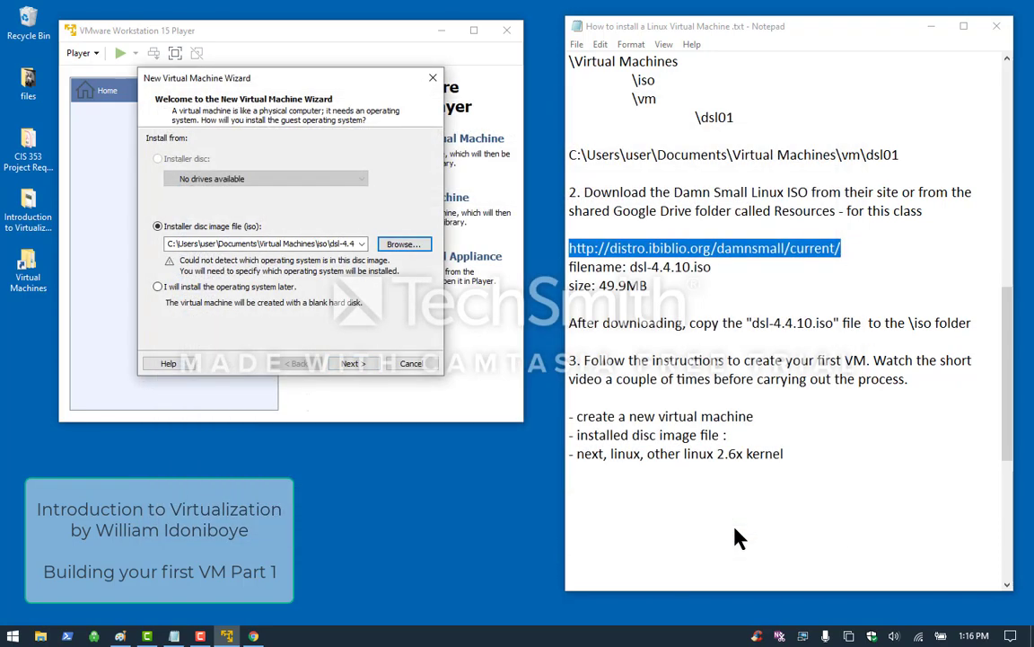
{"action": "left_click", "coordinate": [353, 364]}
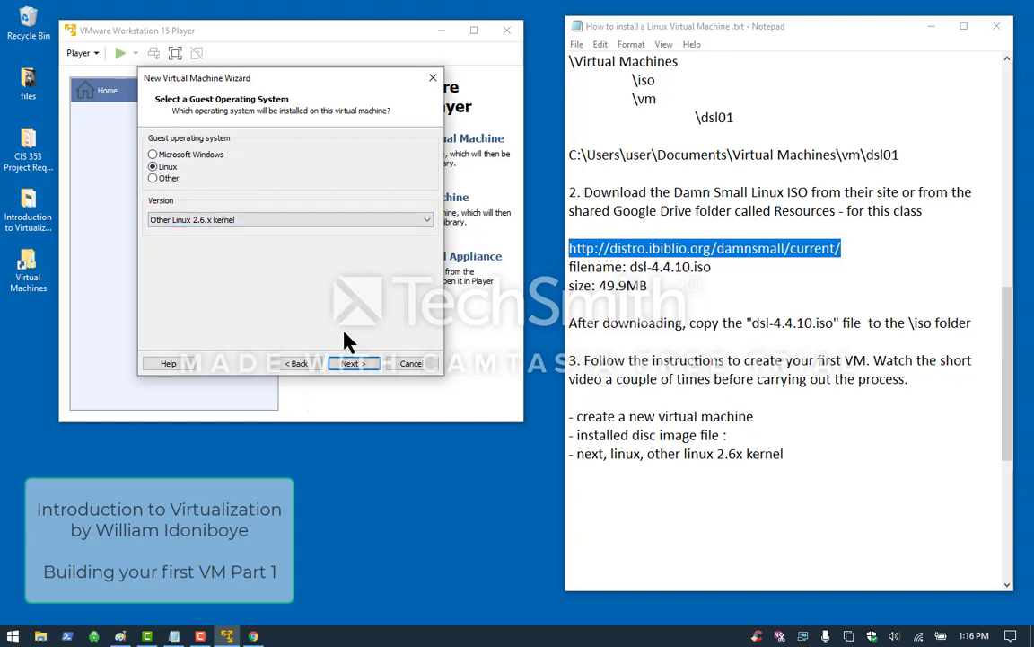
Accept Linux with version Other Linux 2.6.x kernel as the guest, and name the virtual machine dsl01 by copying the name from the notes
{"action": "left_click", "coordinate": [353, 363]}
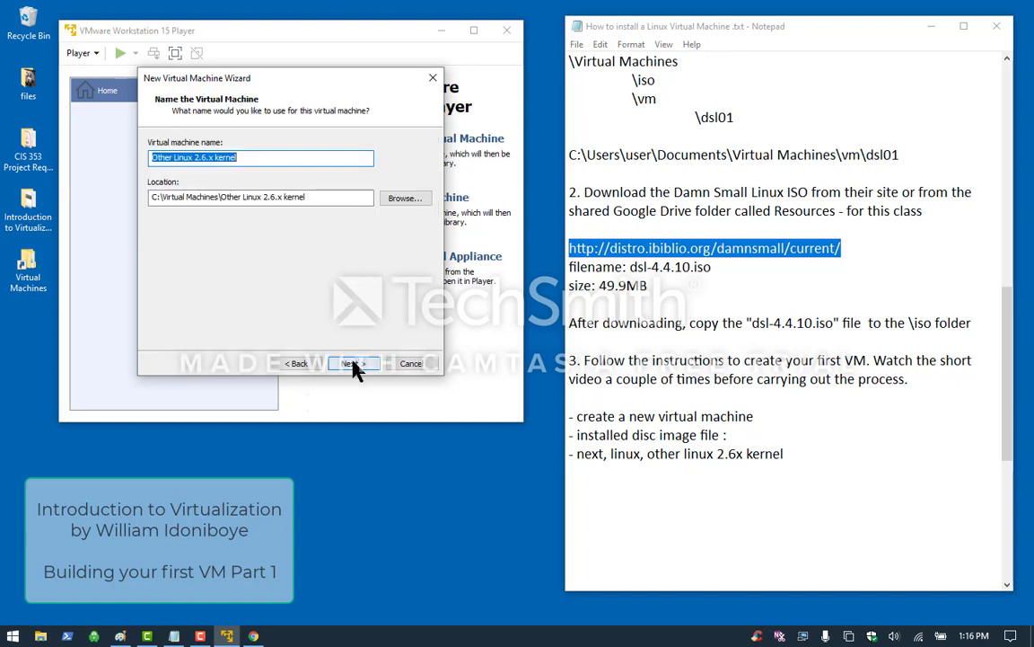
{"action": "left_click", "coordinate": [258, 160]}
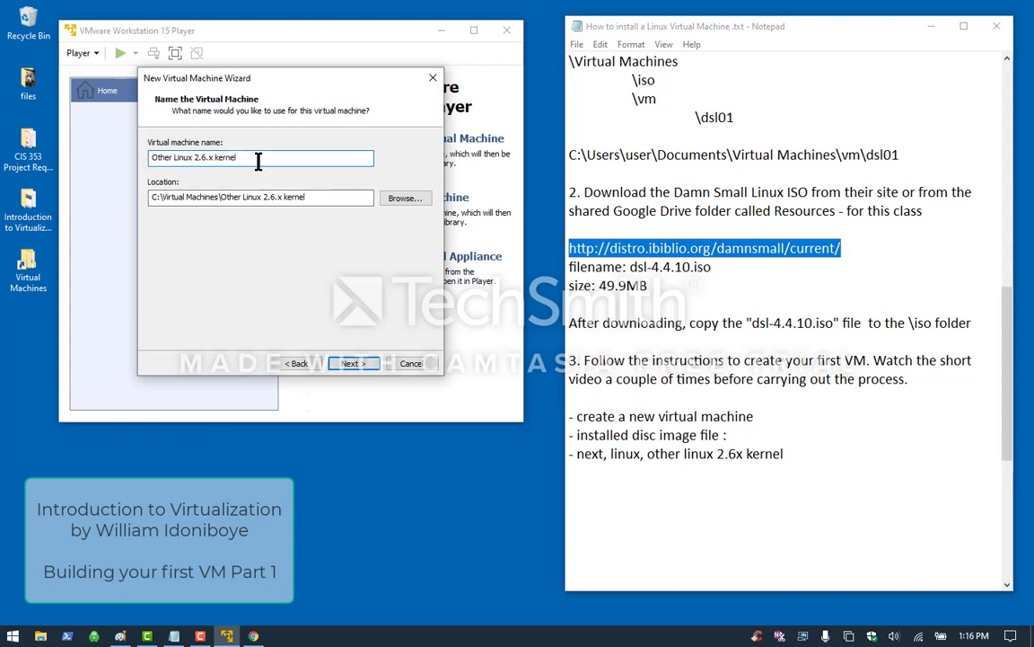
{"action": "left_click", "coordinate": [799, 316]}
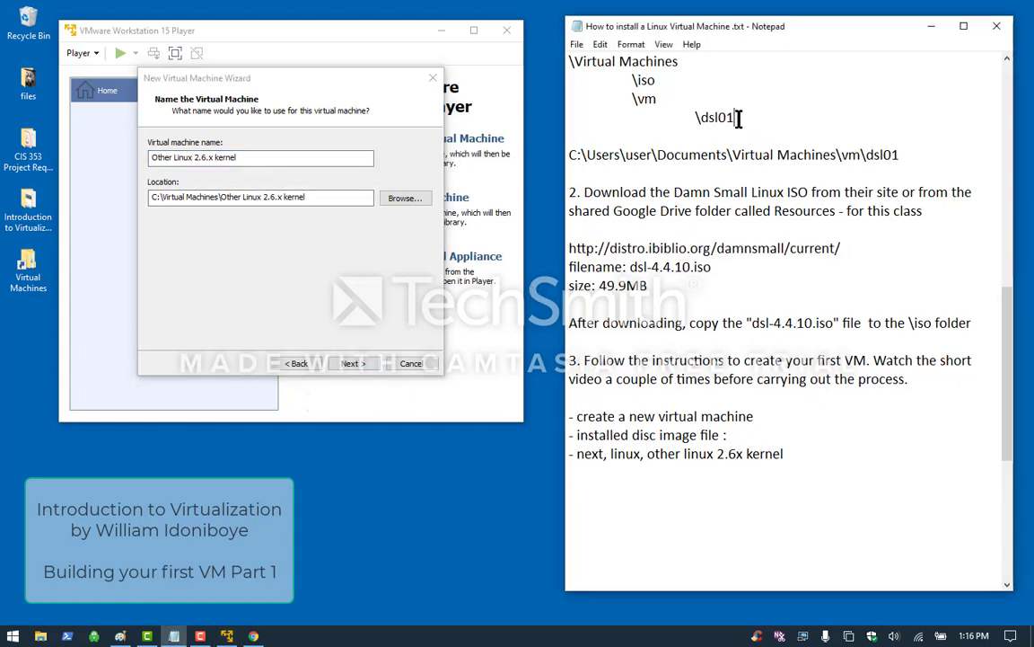
{"action": "left_click_drag", "start_coordinate": [736, 116], "coordinate": [704, 117]}
{"action": "right_click", "coordinate": [714, 127]}
{"action": "left_click", "coordinate": [637, 177]}
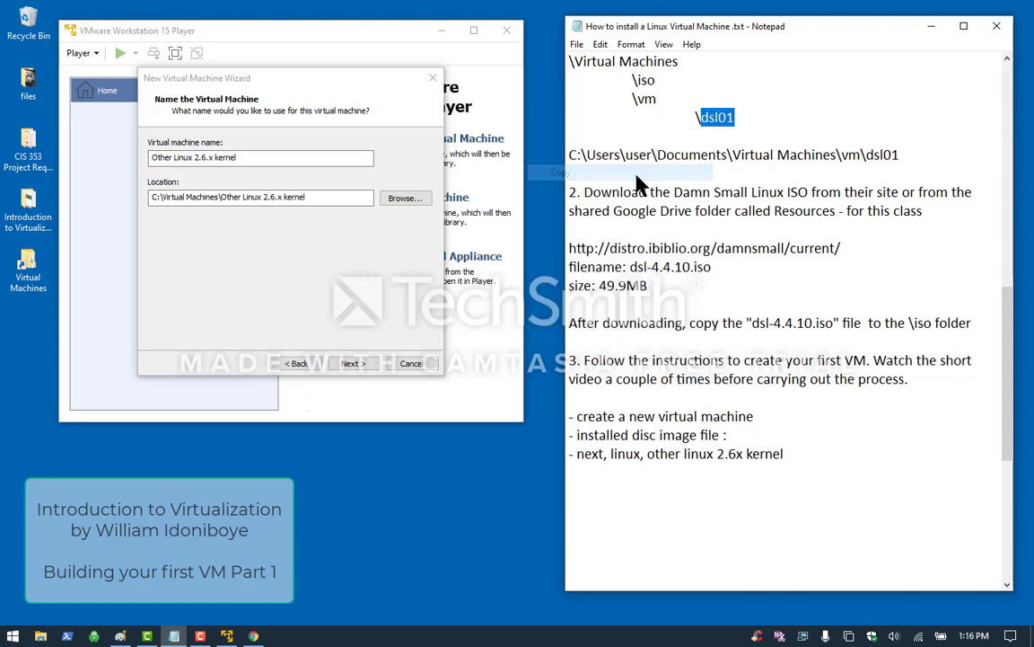
{"action": "left_click", "coordinate": [288, 163]}
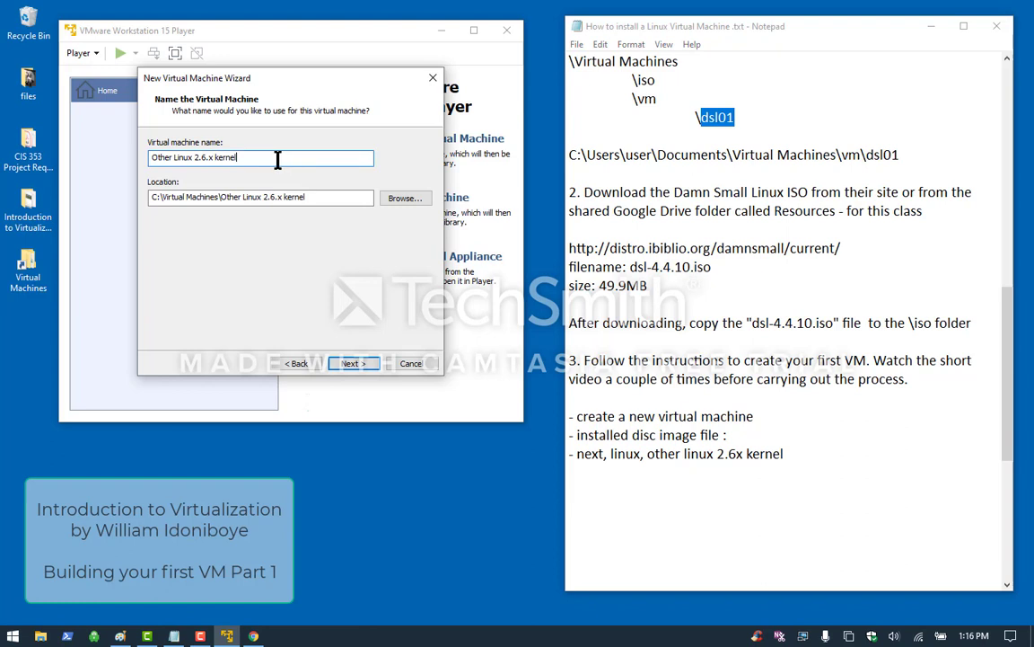
{"action": "left_click_drag", "start_coordinate": [277, 159], "coordinate": [146, 157]}
{"action": "key", "text": "ctrl+v"}
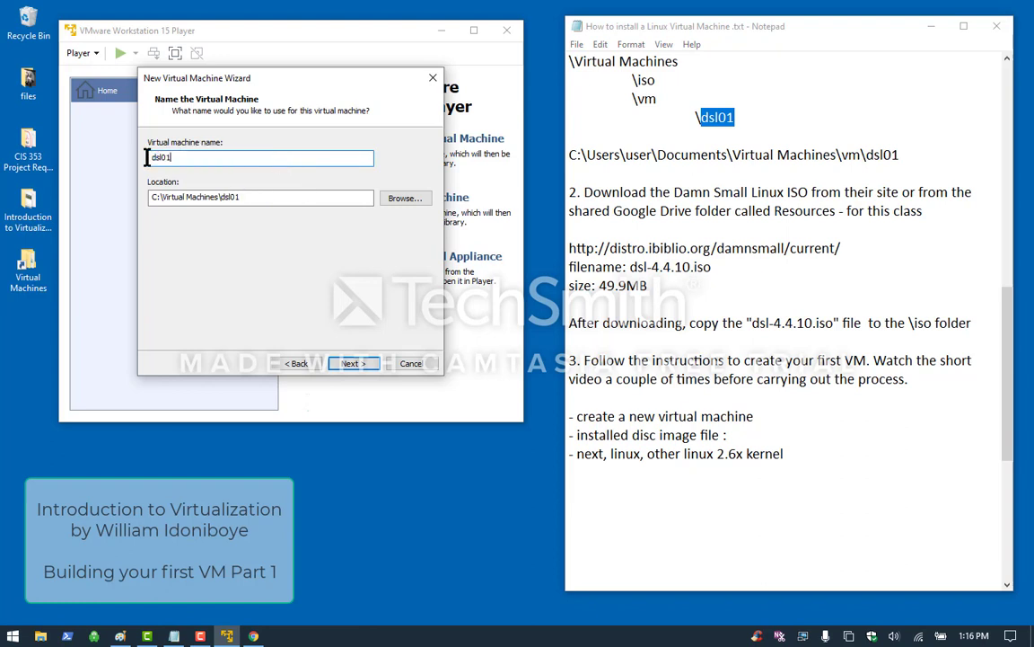
Browse for the virtual machine's location and expand the folder tree to C:\Users\user\Documents
{"action": "left_click", "coordinate": [401, 206]}
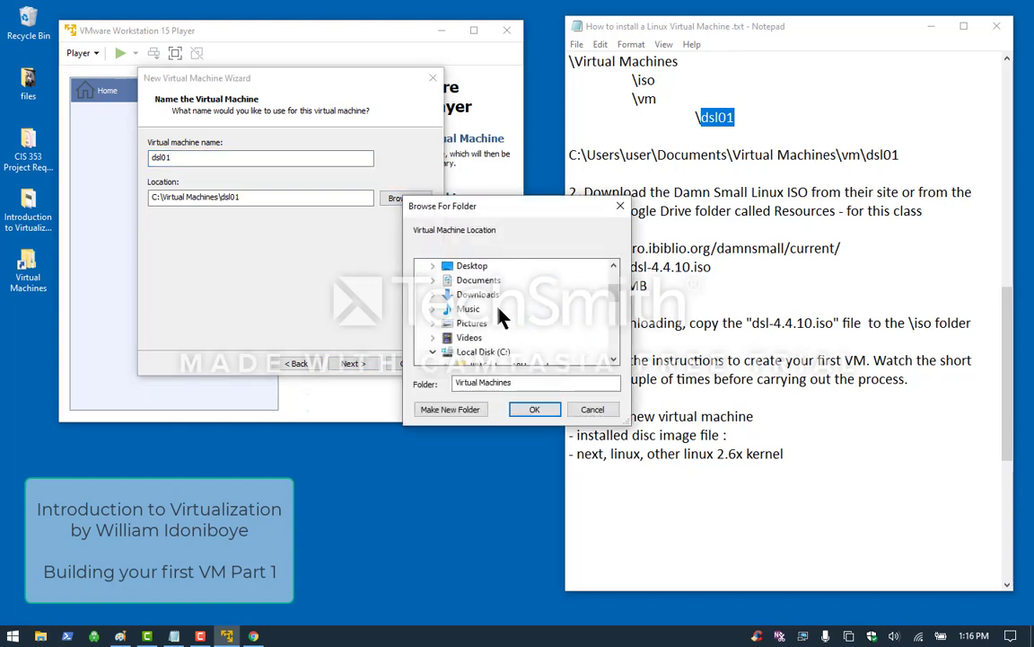
{"action": "left_click_drag", "start_coordinate": [611, 295], "coordinate": [614, 345]}
{"action": "left_click", "coordinate": [446, 279]}
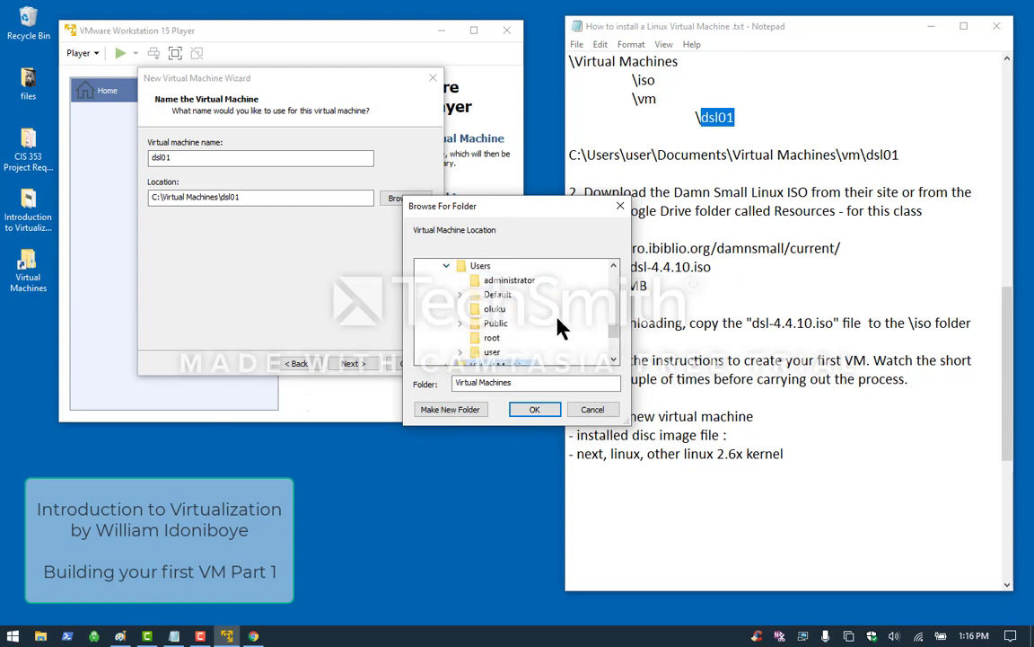
{"action": "scroll", "coordinate": [614, 339], "scroll_direction": "down", "scroll_amount": 2}
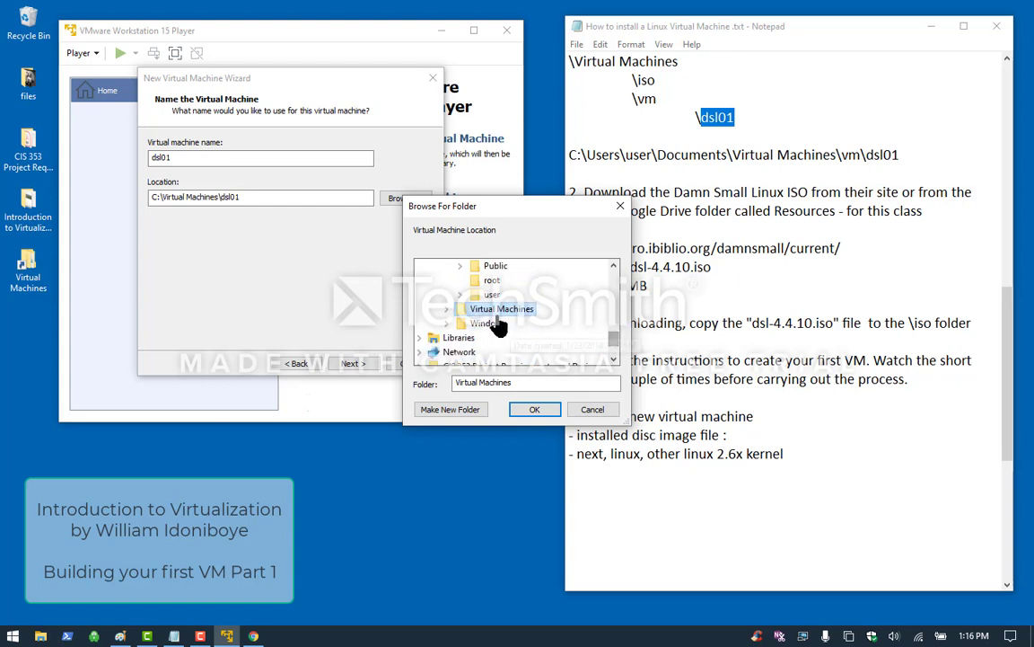
{"action": "left_click", "coordinate": [460, 294]}
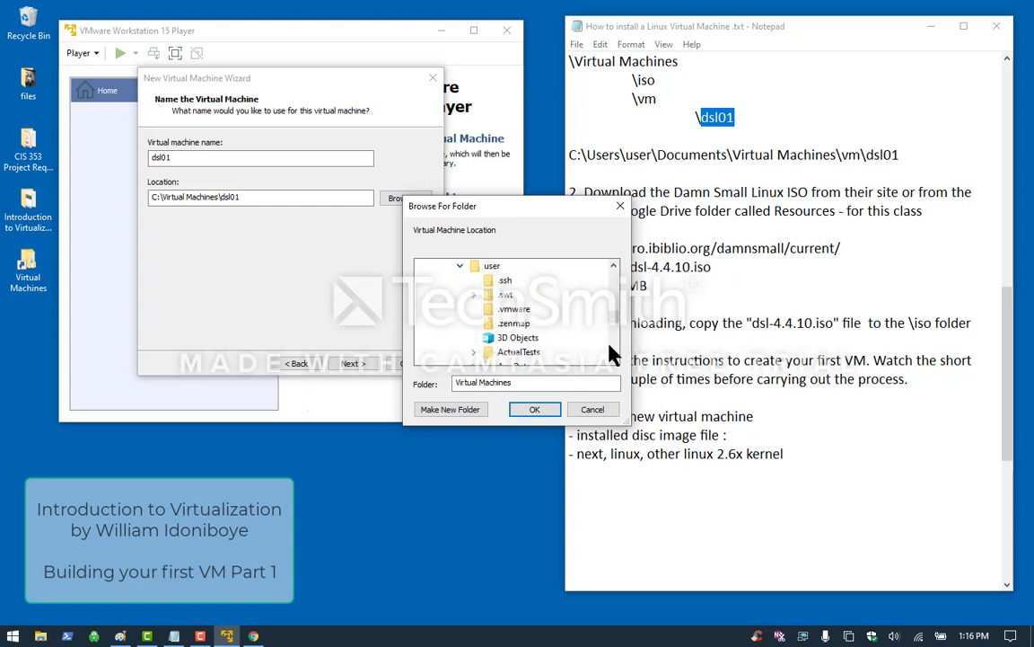
{"action": "scroll", "coordinate": [611, 358], "scroll_direction": "down", "scroll_amount": 4}
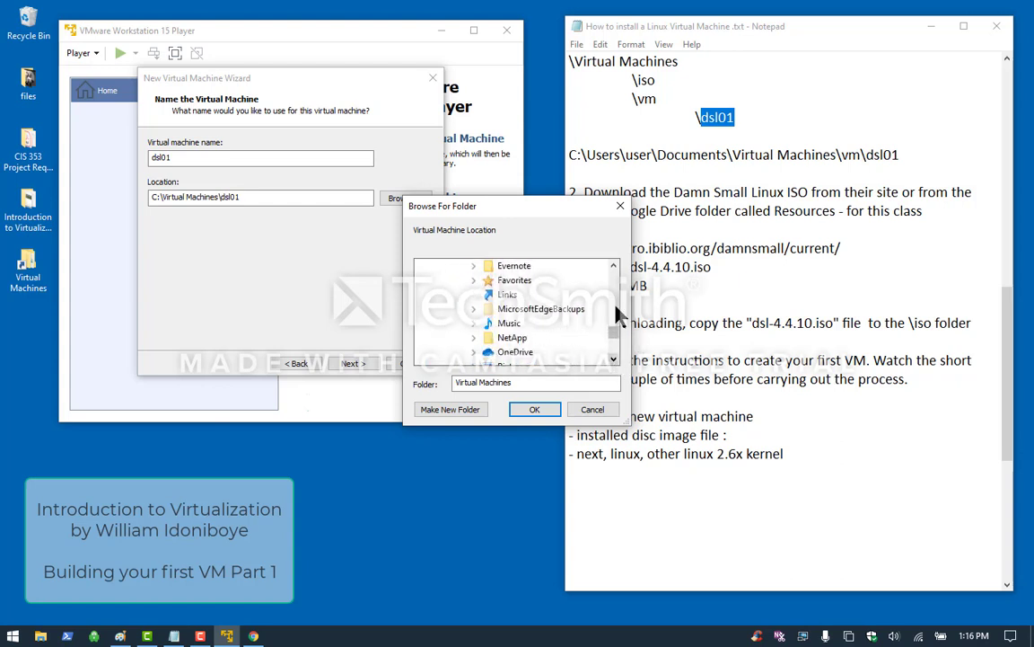
{"action": "left_click", "coordinate": [613, 264]}
{"action": "left_click", "coordinate": [613, 264]}
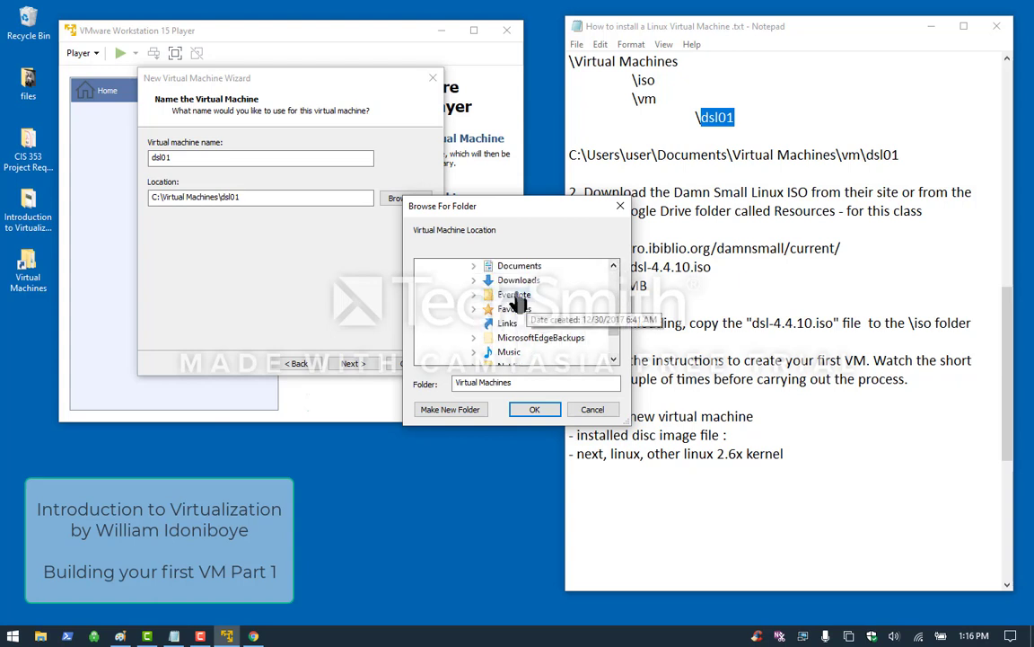
{"action": "left_click", "coordinate": [473, 266]}
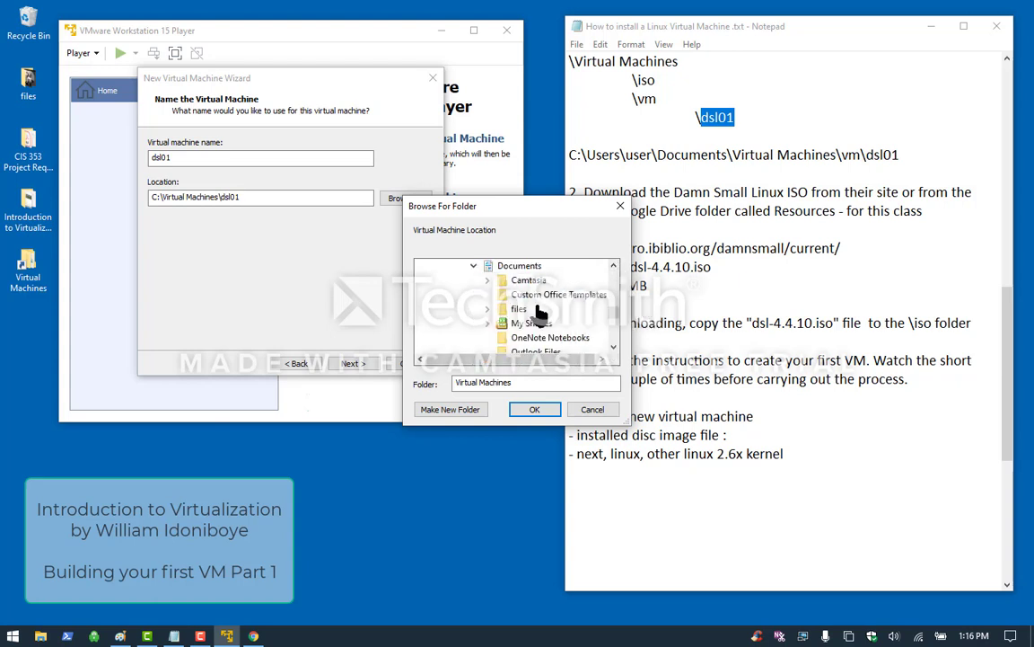
Set the virtual machine's location to the Virtual Machines\vm\dsl01 folder inside Documents and continue the wizard
{"action": "left_click", "coordinate": [617, 351]}
{"action": "left_click", "coordinate": [617, 351]}
{"action": "left_click", "coordinate": [617, 351]}
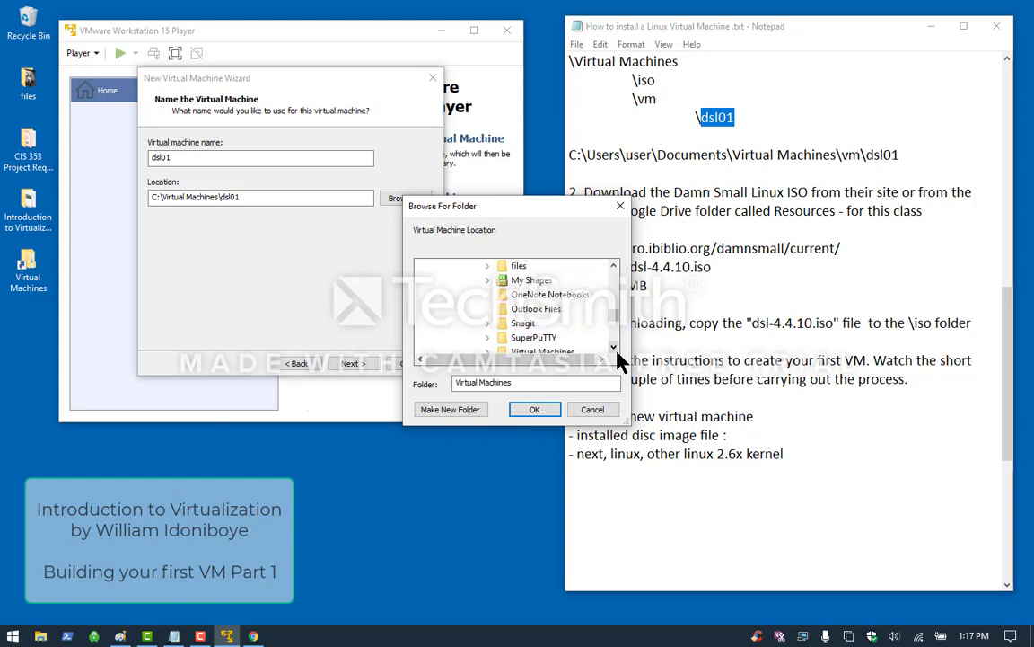
{"action": "left_click", "coordinate": [617, 351]}
{"action": "left_click", "coordinate": [617, 350]}
{"action": "double_click", "coordinate": [499, 322]}
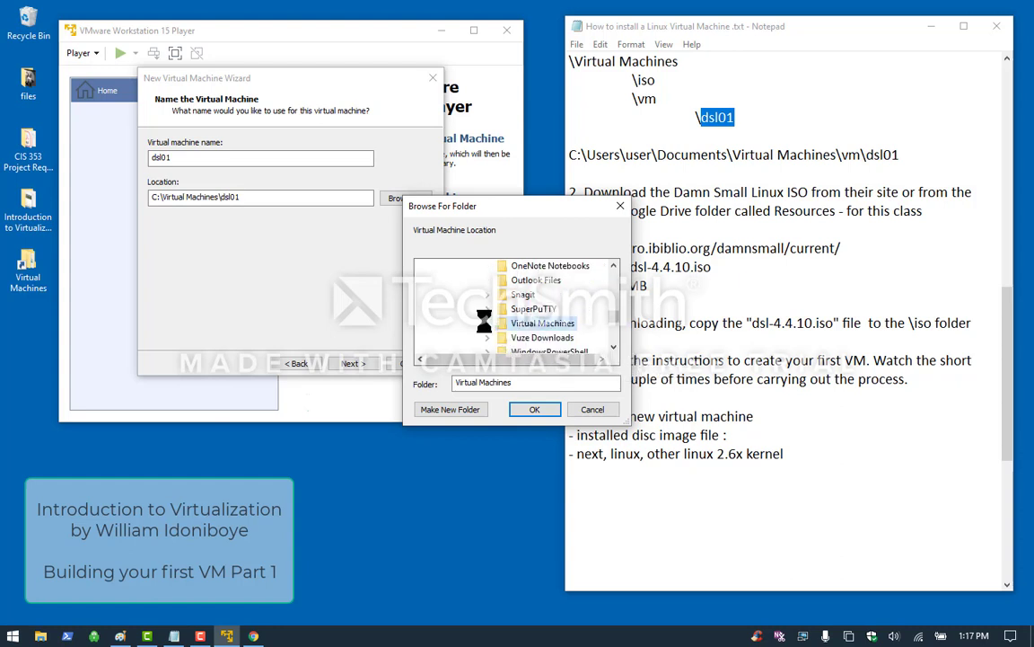
{"action": "left_click", "coordinate": [501, 337]}
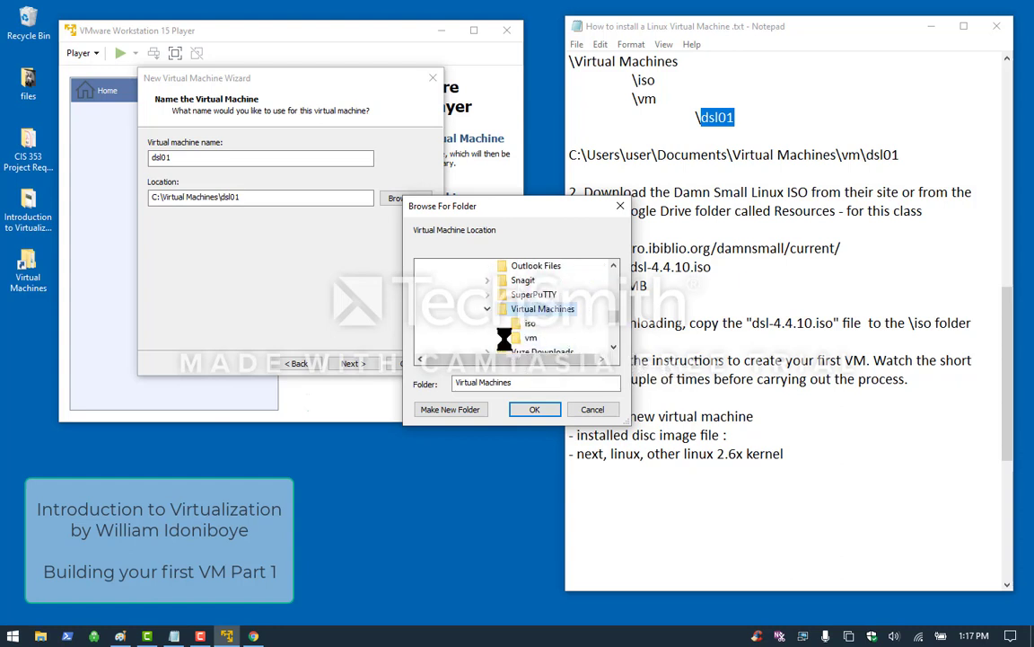
{"action": "left_click", "coordinate": [546, 338]}
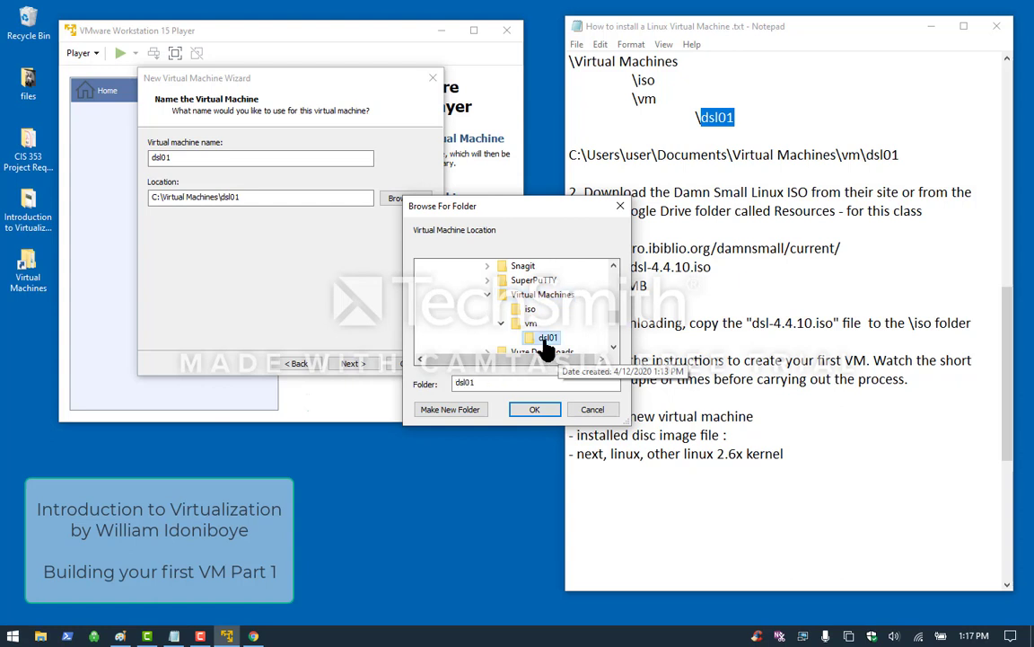
{"action": "left_click", "coordinate": [533, 410]}
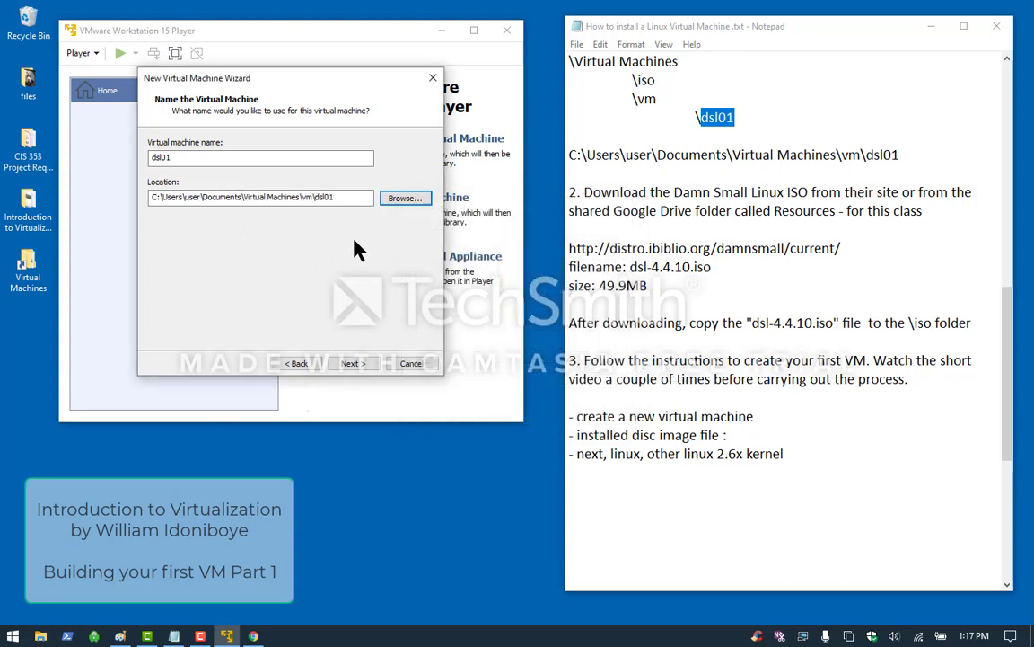
{"action": "left_click", "coordinate": [353, 364]}
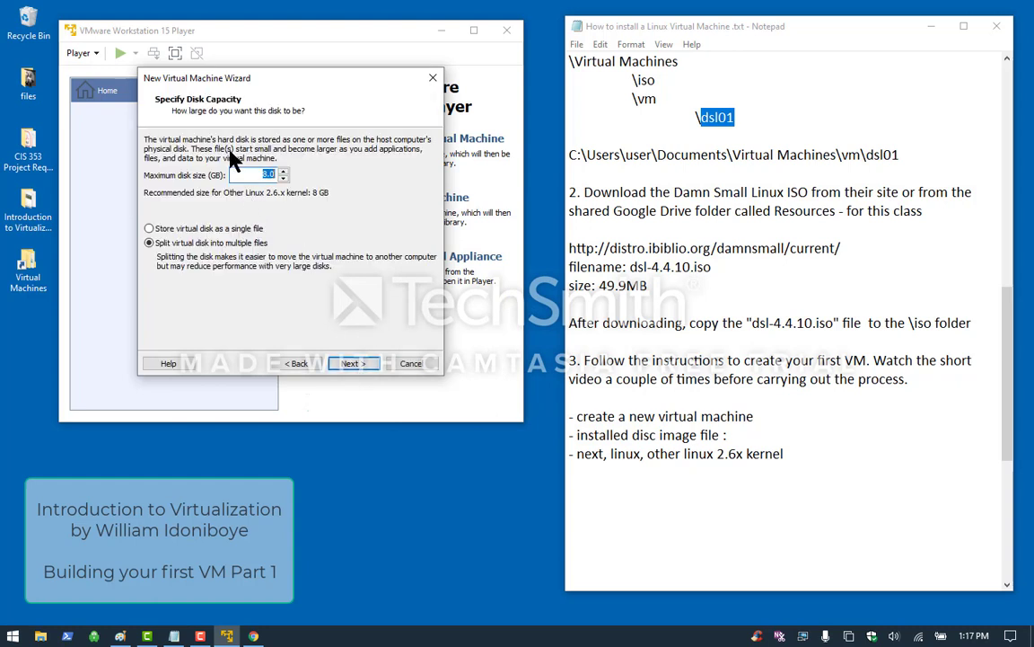
Set the maximum disk size to 1 GB, store the virtual disk as a single file, and review the summary of settings
{"action": "left_click", "coordinate": [268, 175]}
{"action": "key", "text": "BackSpace"}
{"action": "type", "text": "1"}
{"action": "left_click", "coordinate": [149, 228]}
{"action": "left_click", "coordinate": [355, 363]}
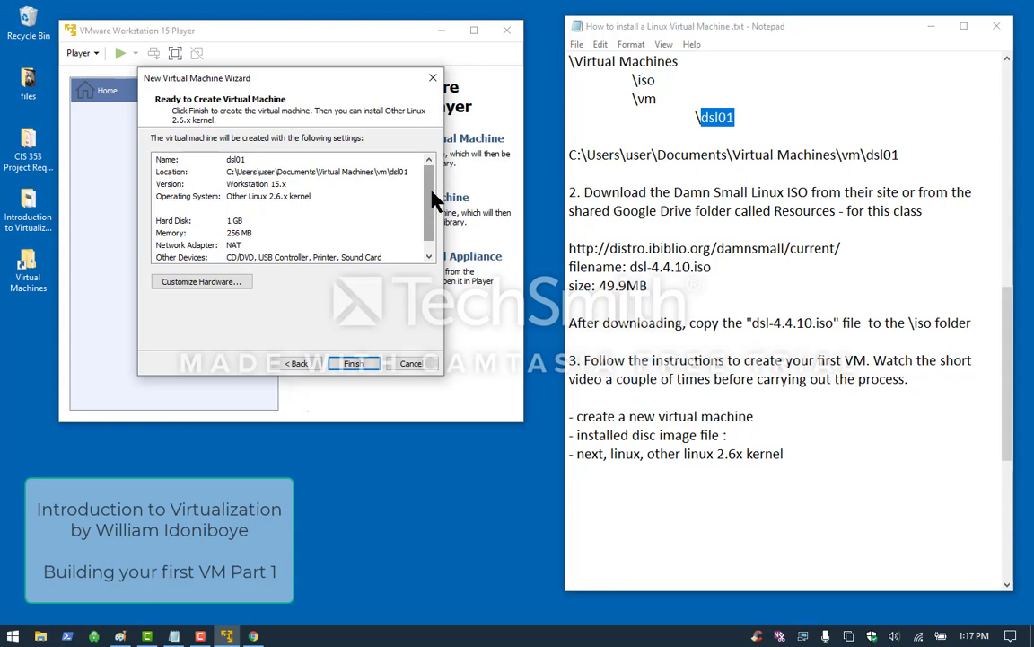
{"action": "mouse_move", "coordinate": [430, 197]}
{"action": "left_mouse_down"}
{"action": "mouse_move", "coordinate": [436, 256]}
{"action": "mouse_move", "coordinate": [433, 191]}
{"action": "left_mouse_up"}
Launch Paint by searching for mspaint
{"action": "left_click", "coordinate": [13, 636]}
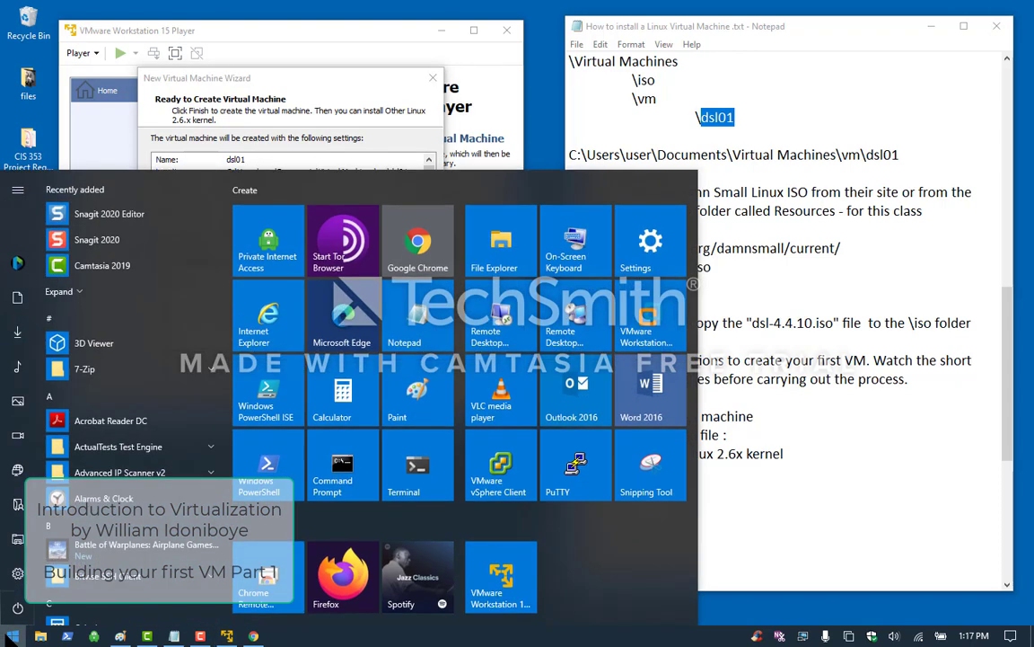
{"action": "type", "text": "mspaint"}
{"action": "key", "text": "Return"}
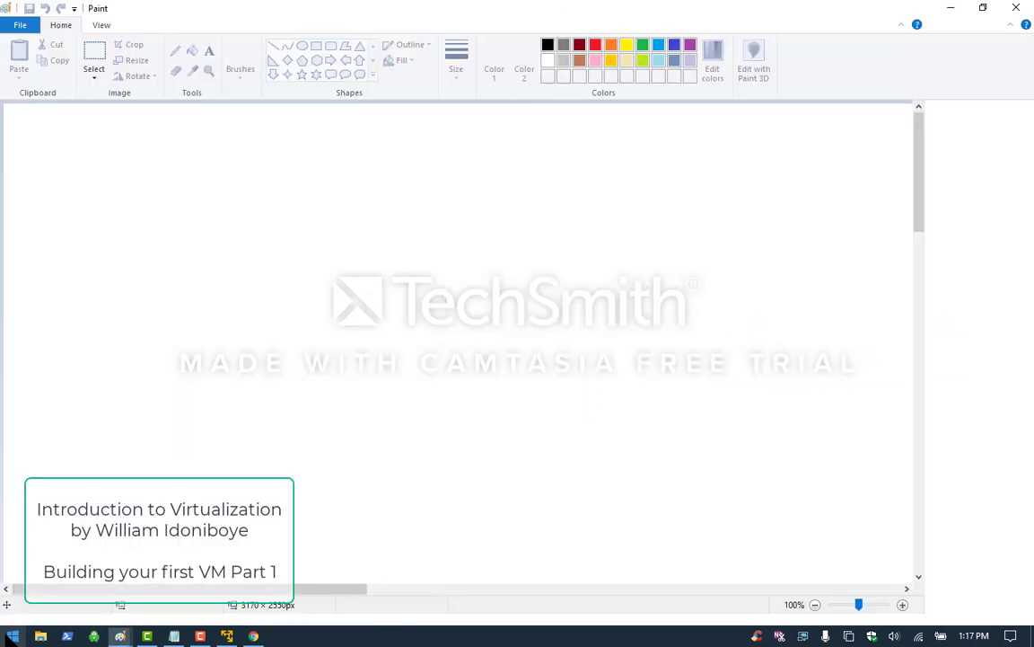
Paste the captured screenshot into the canvas and crop it to the VMware window showing the virtual machine's settings summary
{"action": "key", "text": "ctrl+v"}
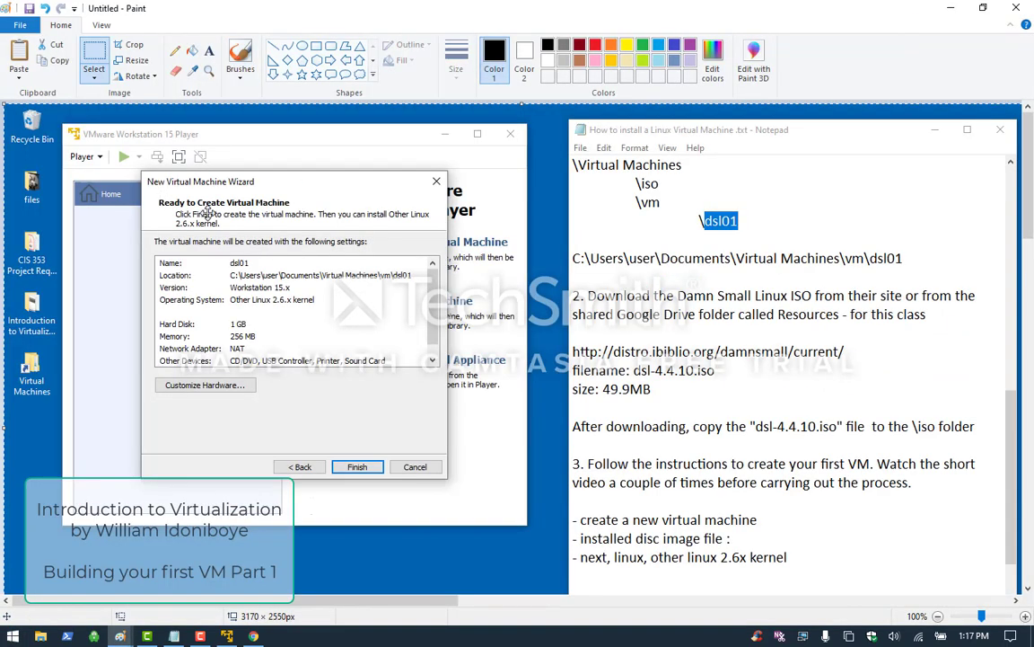
{"action": "left_click_drag", "start_coordinate": [43, 111], "coordinate": [557, 542]}
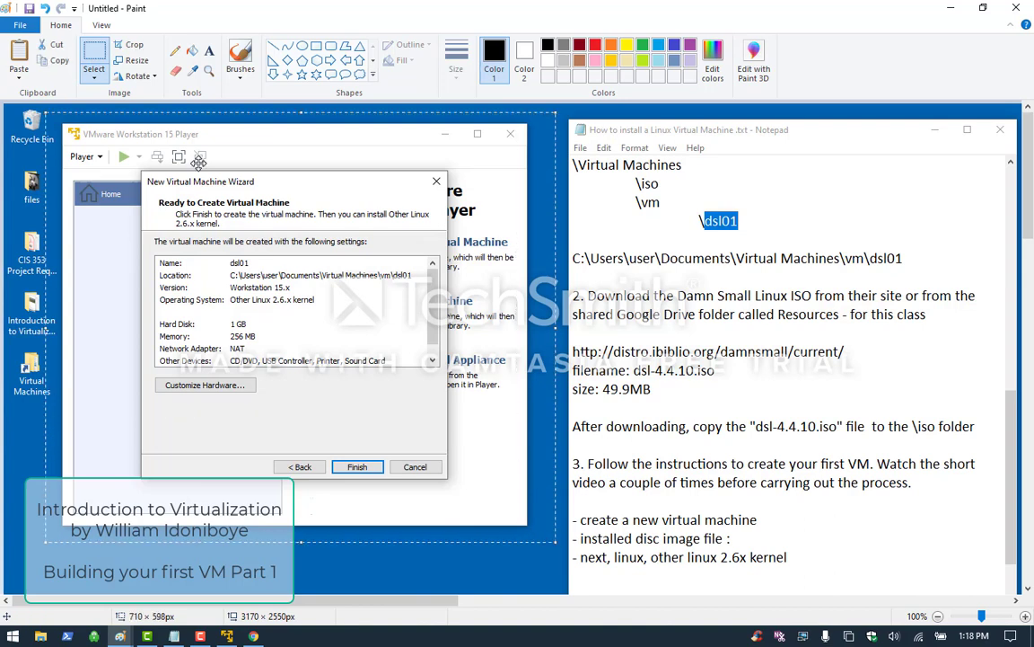
{"action": "left_click", "coordinate": [126, 44]}
Start saving the cropped picture as a new file and choose JPEG as its file type
{"action": "left_click", "coordinate": [22, 25]}
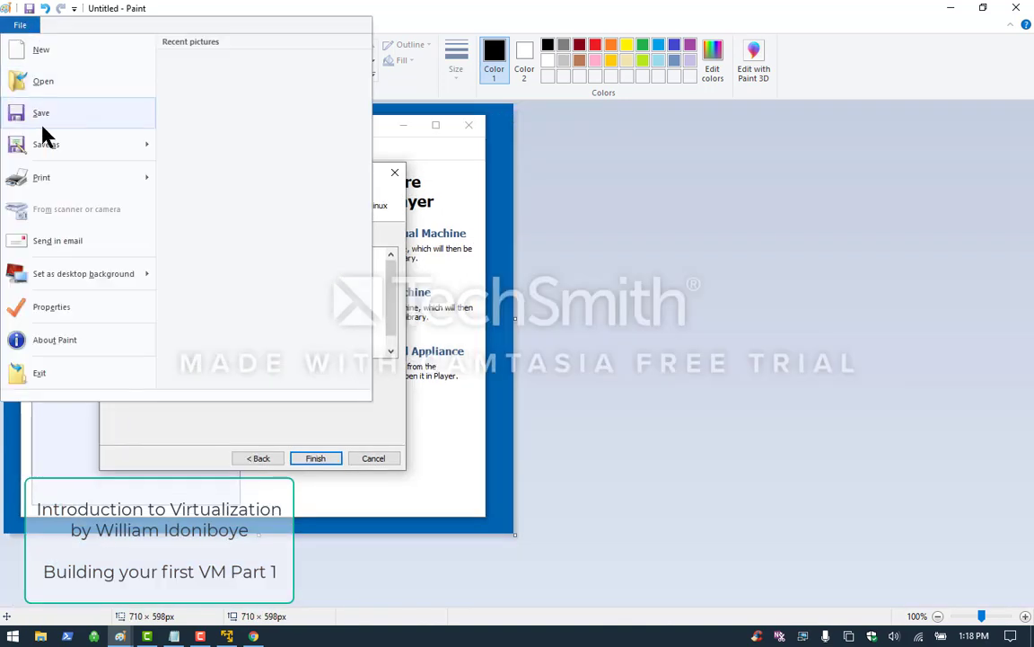
{"action": "left_click", "coordinate": [52, 150]}
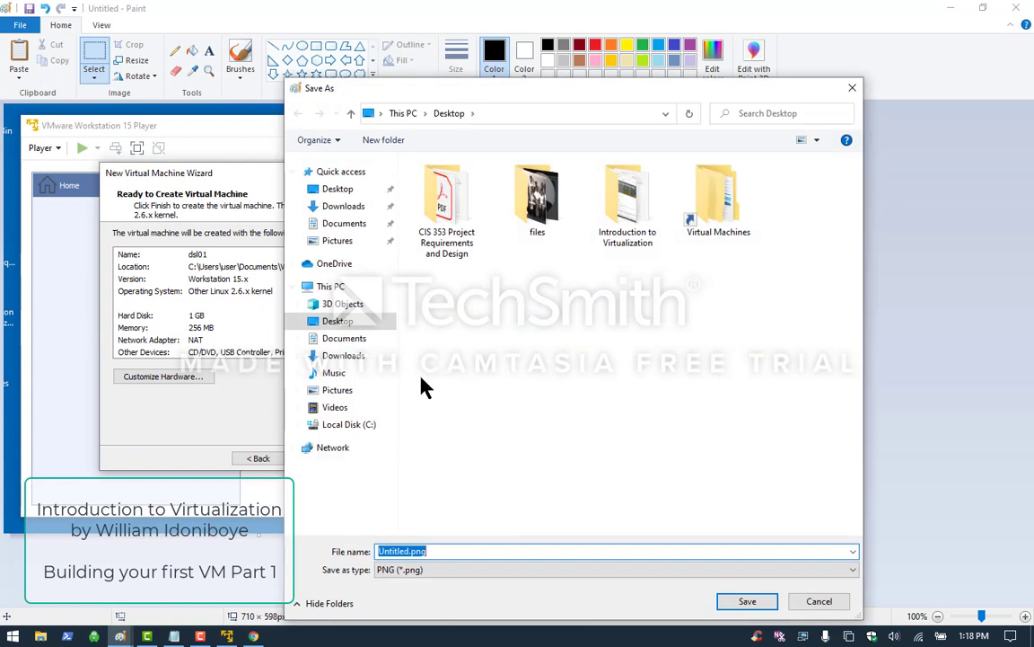
{"action": "left_click", "coordinate": [426, 571]}
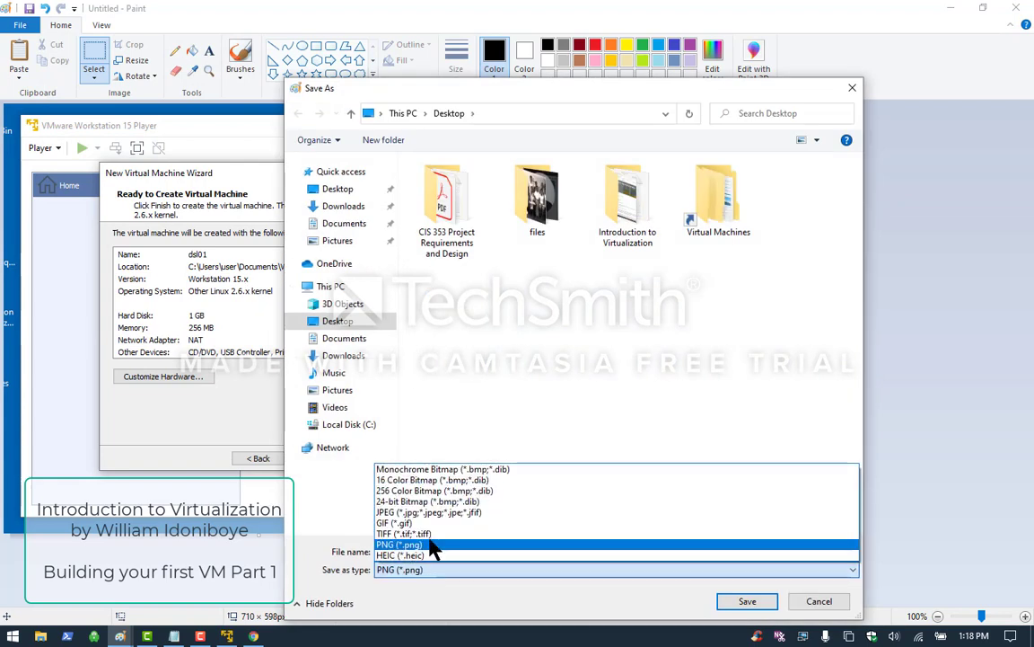
{"action": "left_click", "coordinate": [420, 515]}
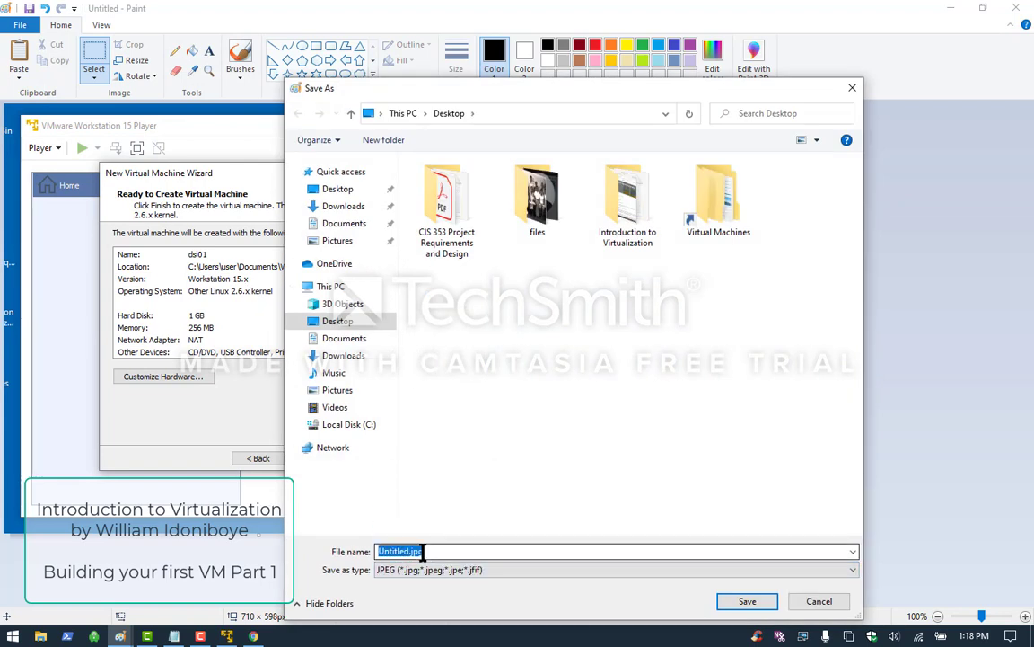
Name the picture my first vm.jpg, save it to the Desktop, and close Paint
{"action": "left_click", "coordinate": [408, 551]}
{"action": "key", "text": "BackSpace"}
{"action": "key", "text": "BackSpace"}
{"action": "key", "text": "BackSpace"}
{"action": "key", "text": "BackSpace"}
{"action": "key", "text": "BackSpace"}
{"action": "key", "text": "BackSpace"}
{"action": "key", "text": "BackSpace"}
{"action": "key", "text": "BackSpace"}
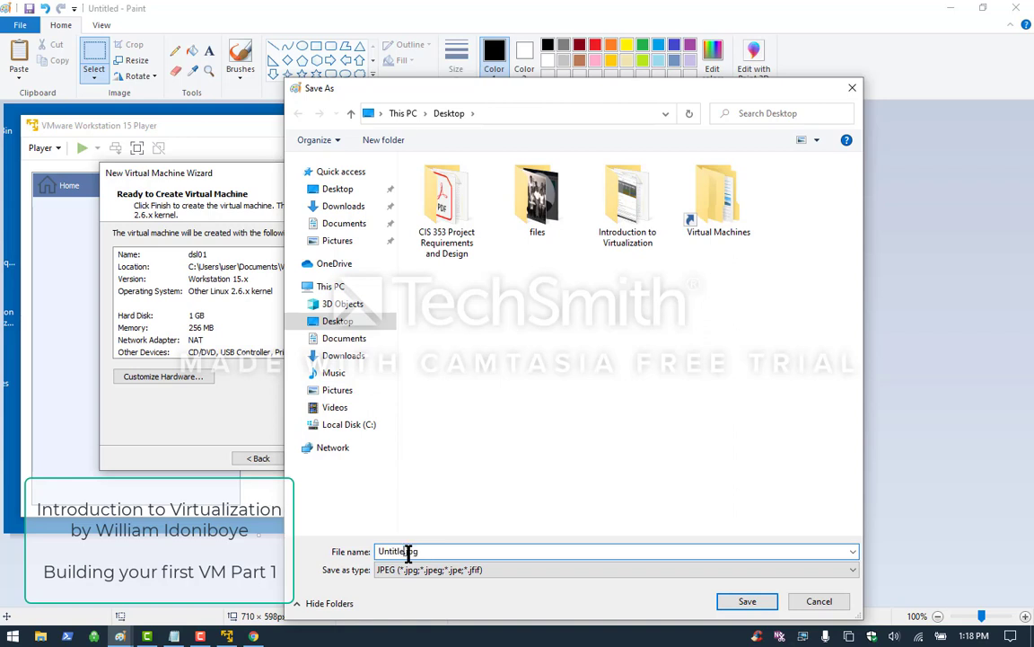
{"action": "type", "text": "my first vm"}
{"action": "key", "text": "BackSpace"}
{"action": "key", "text": "BackSpace"}
{"action": "key", "text": "BackSpace"}
{"action": "key", "text": "BackSpace"}
{"action": "key", "text": "BackSpace"}
{"action": "key", "text": "BackSpace"}
{"action": "type", "text": "rst vm"}
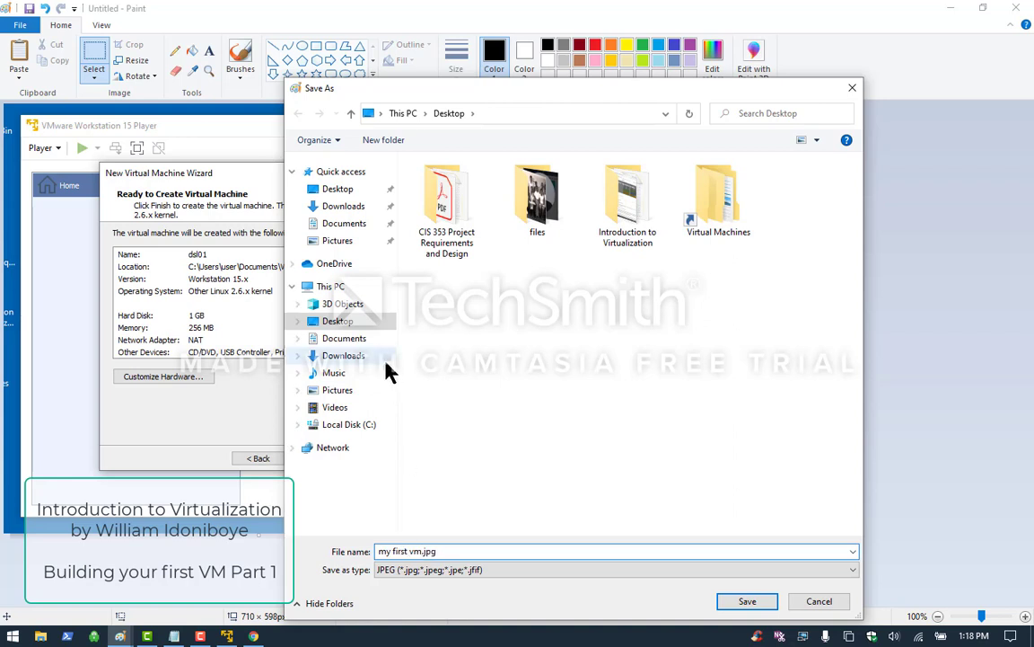
{"action": "left_click", "coordinate": [345, 189]}
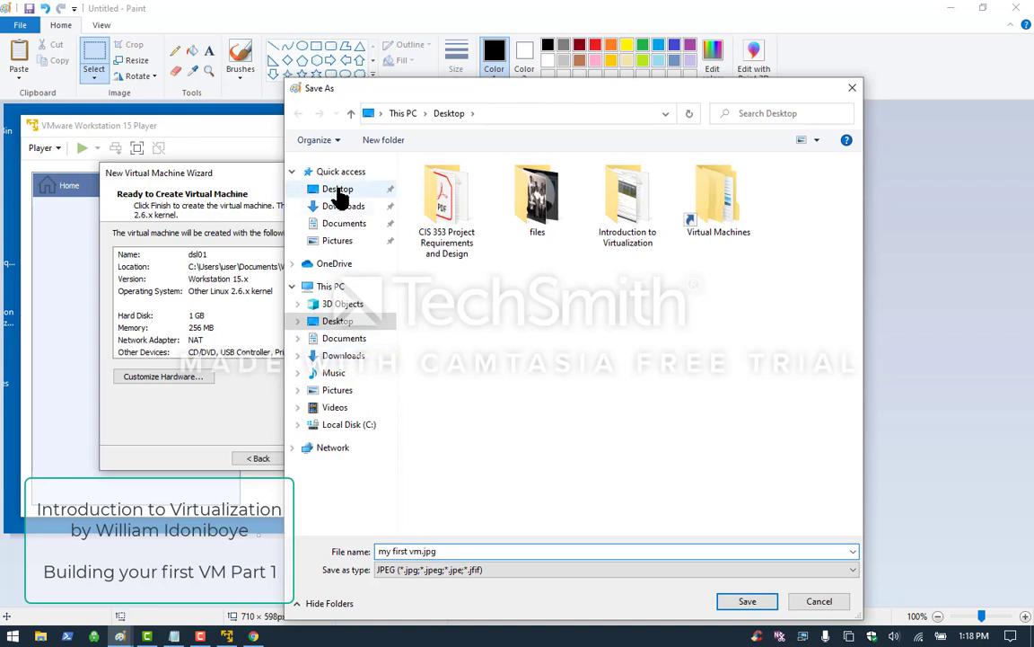
{"action": "left_click", "coordinate": [744, 602]}
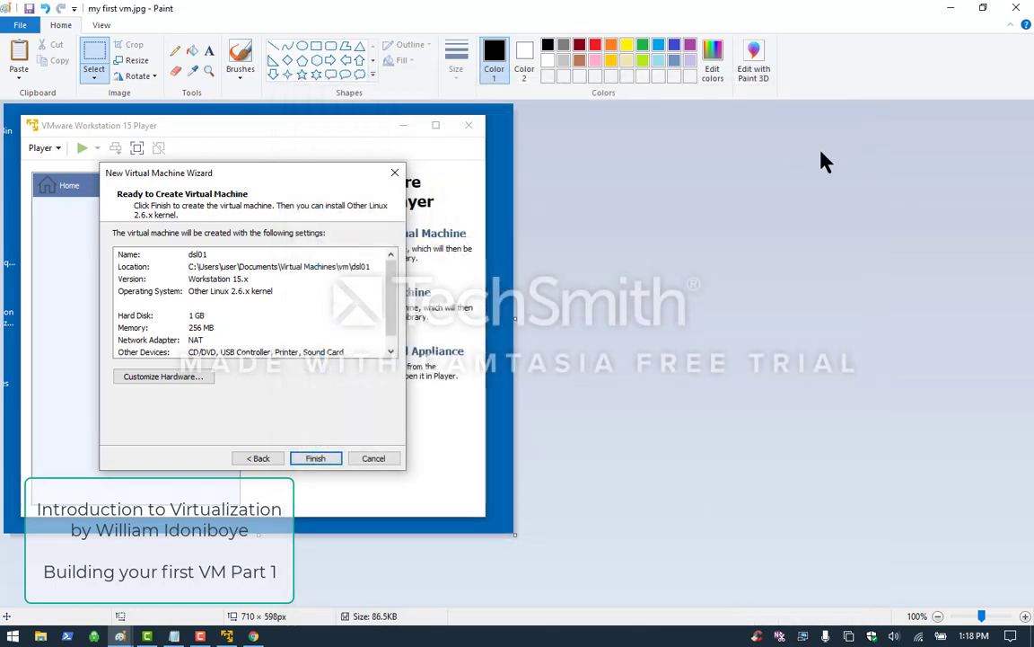
{"action": "left_click", "coordinate": [1018, 11]}
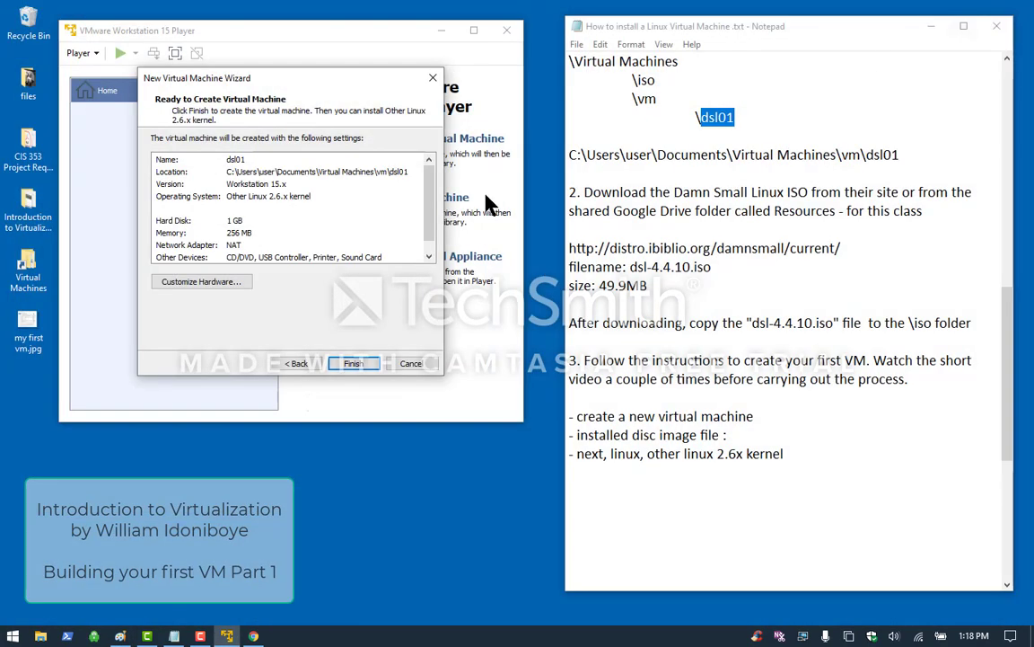
Finish creating the dsl01 virtual machine in VMware Workstation 15 Player and power it on
{"action": "left_click", "coordinate": [356, 365]}
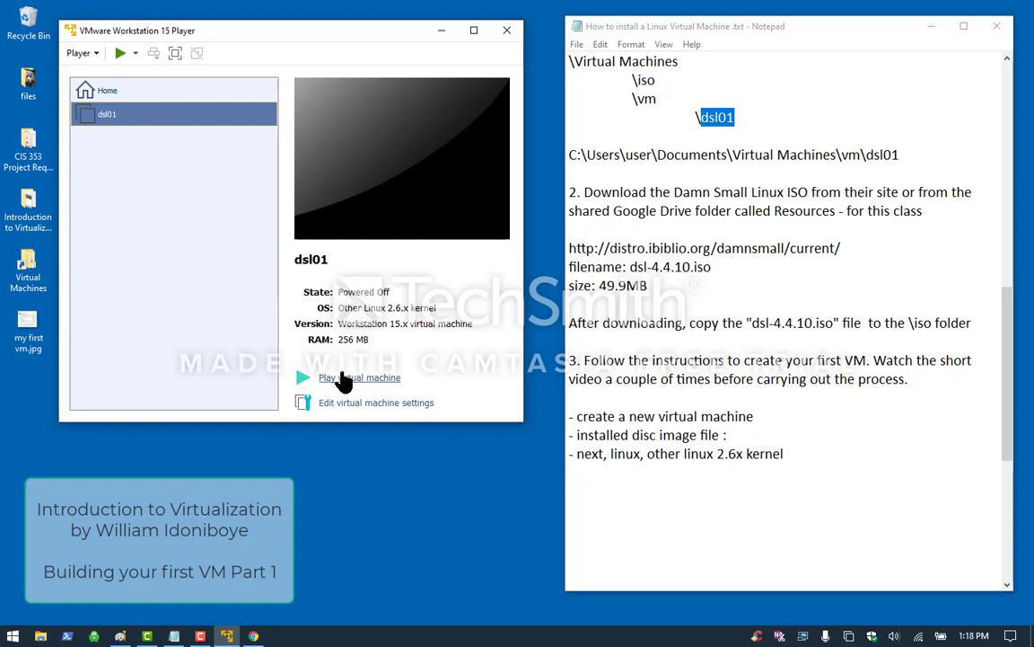
{"action": "left_click", "coordinate": [343, 375]}
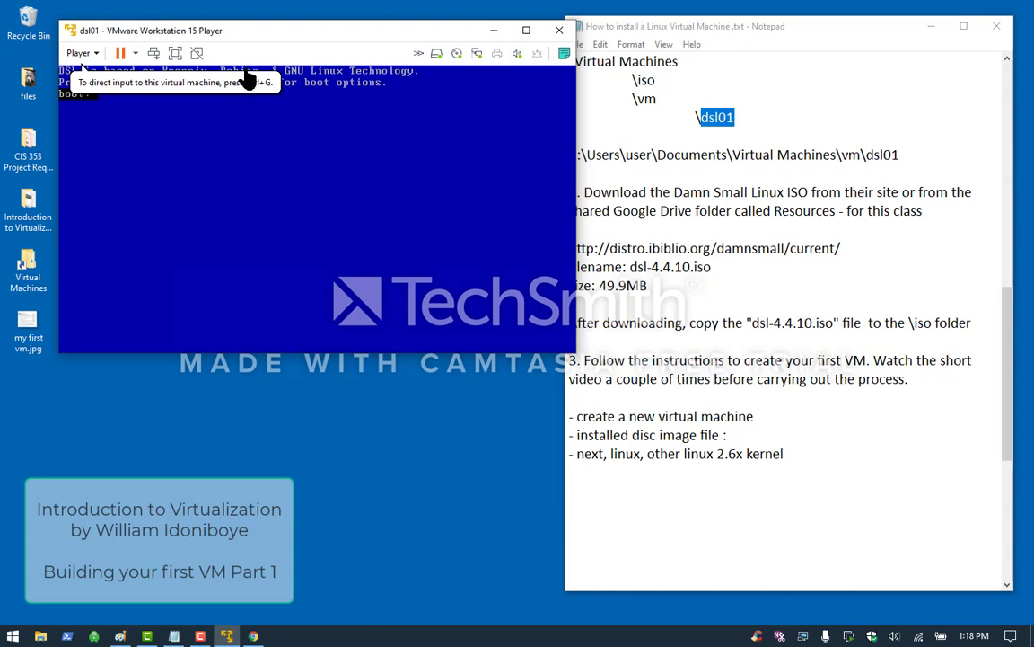
Give the virtual machine keyboard focus, try enter at the boot prompt, and boot Damn Small Linux with dsl
{"action": "left_click", "coordinate": [242, 173]}
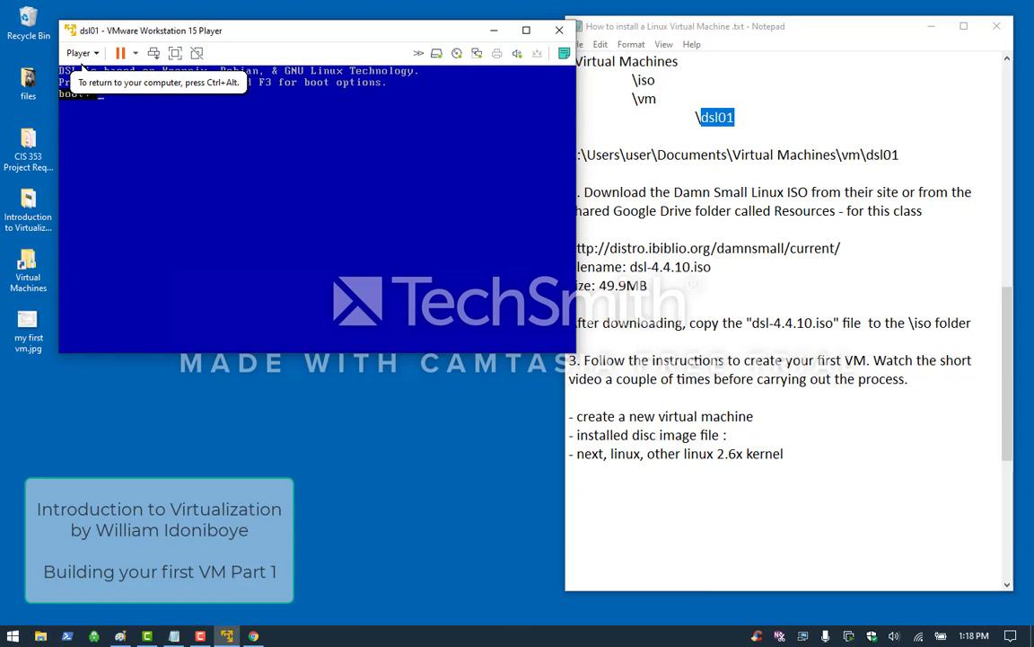
{"action": "type", "text": "enter"}
{"action": "key", "text": "Return"}
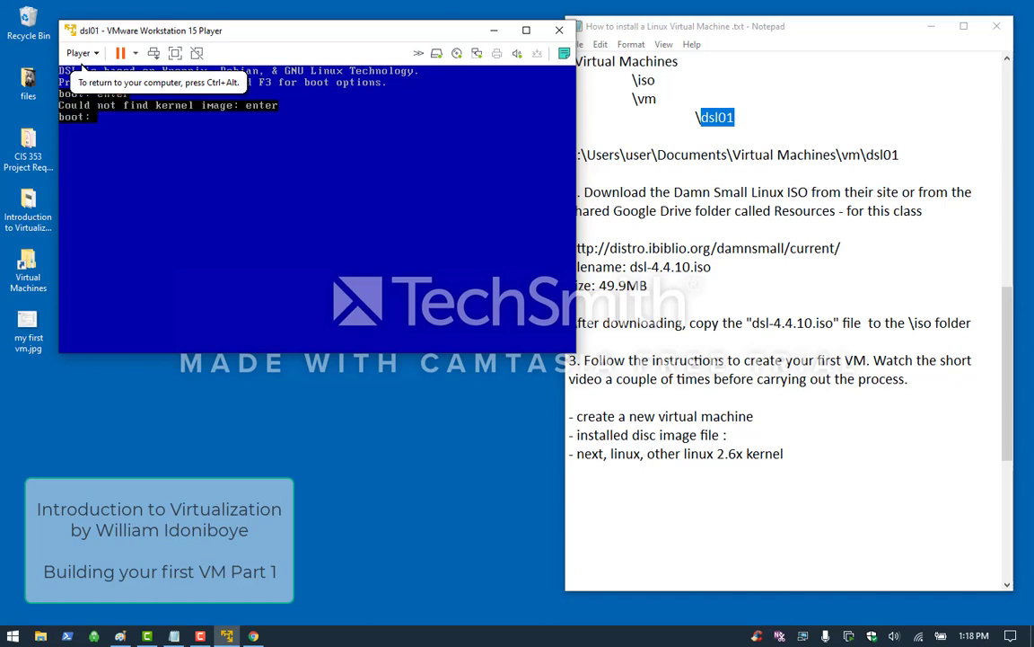
{"action": "type", "text": "dsl"}
{"action": "key", "text": "Return"}
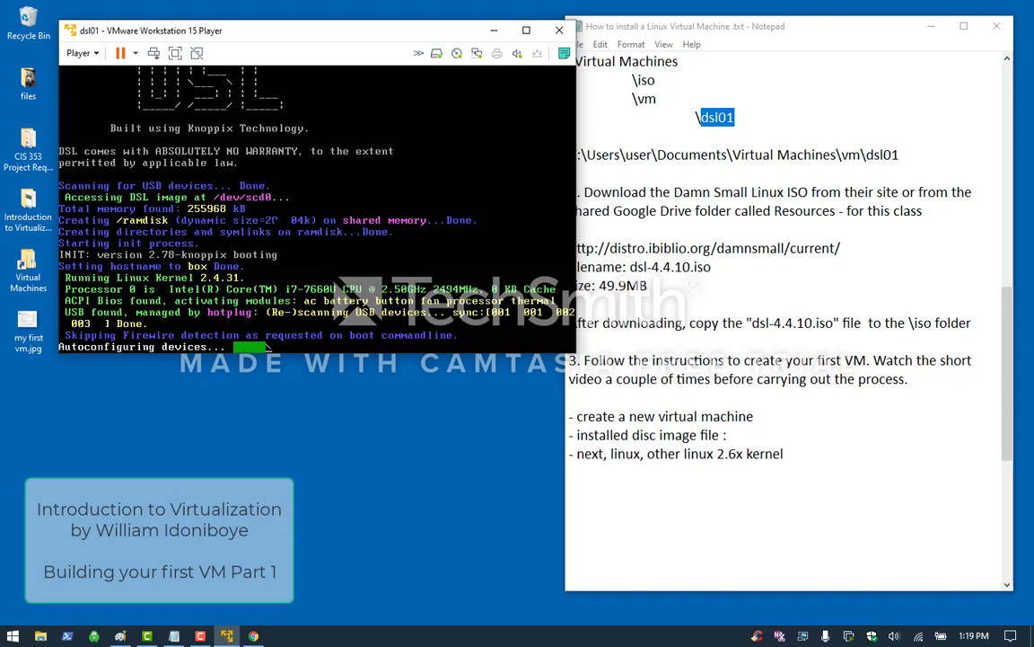
In the Notepad instructions, add the note "Escape sequence = ctrl + alt" two lines below the last list item
{"action": "left_click", "coordinate": [803, 458]}
{"action": "key", "text": "Return"}
{"action": "key", "text": "Return"}
{"action": "type", "text": "E"}
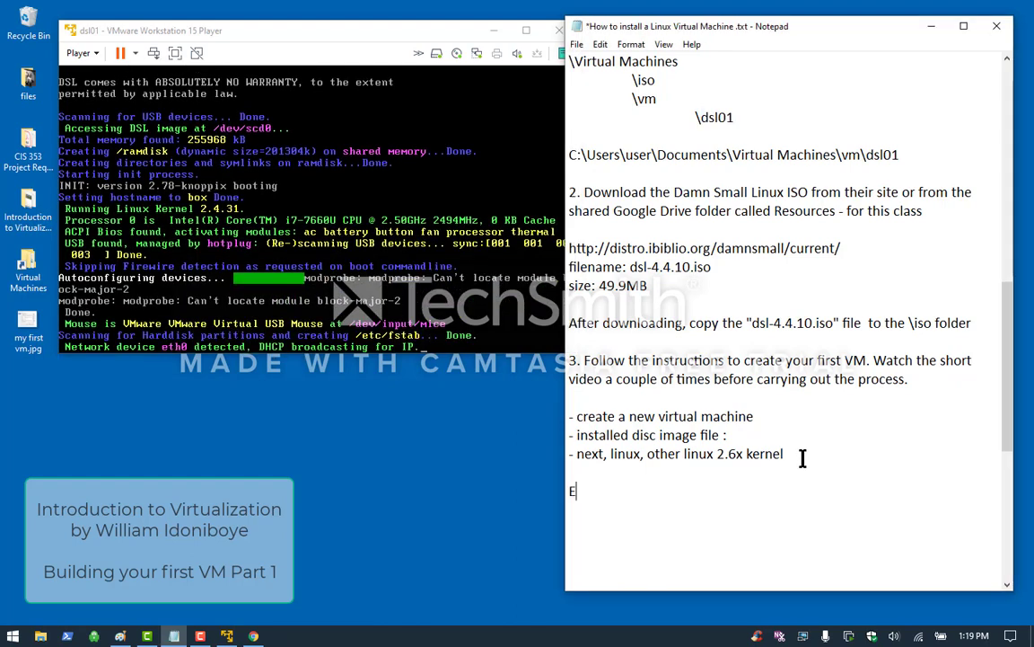
{"action": "type", "text": "scape se"}
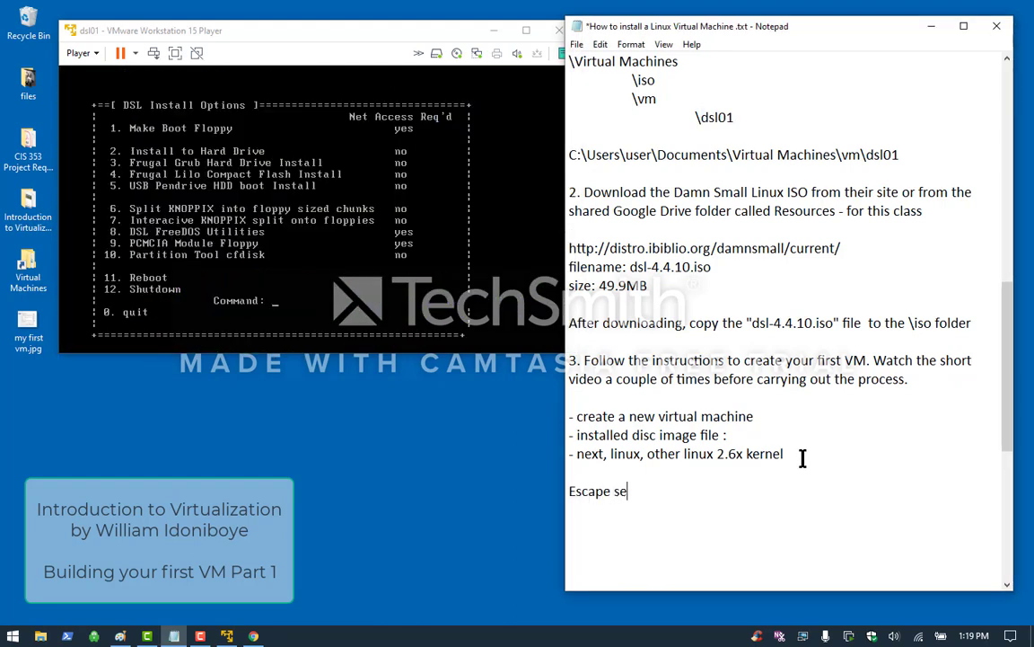
{"action": "type", "text": "quence = ctrl "}
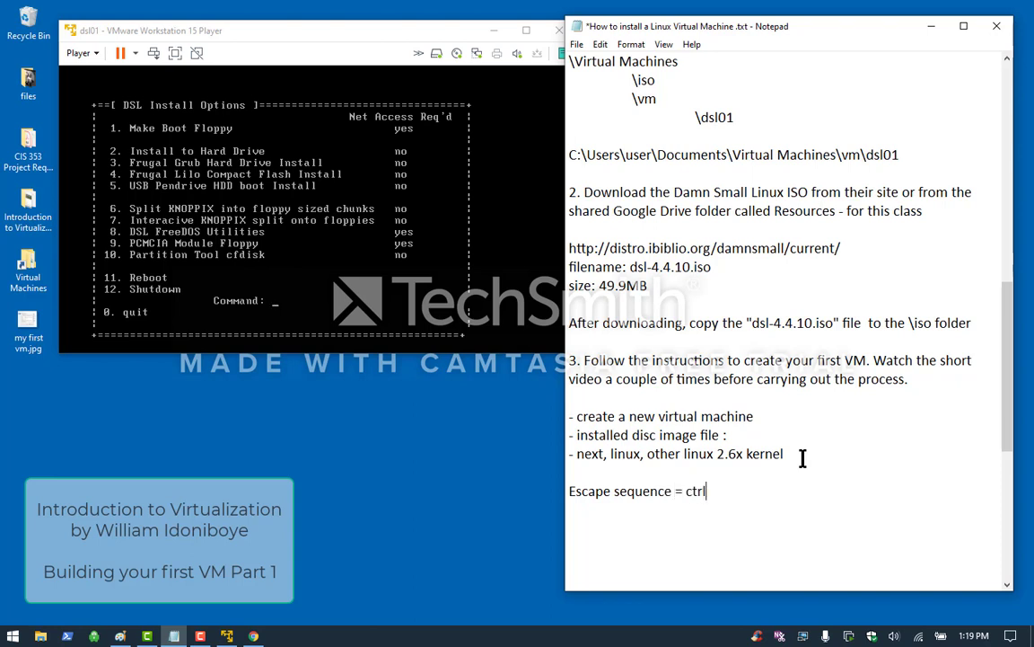
{"action": "type", "text": "+ alt"}
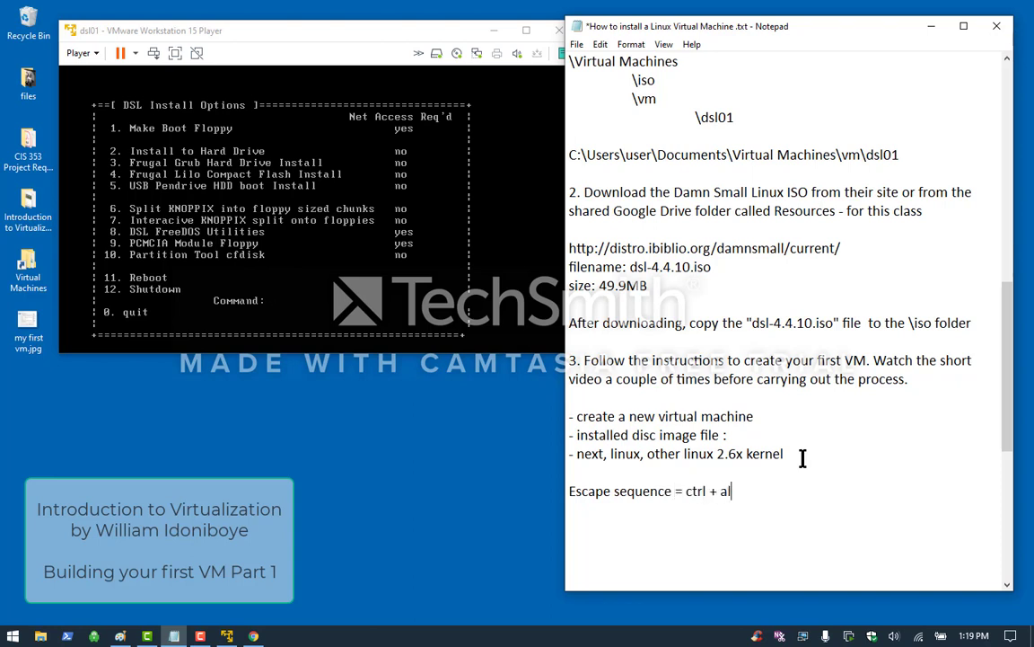